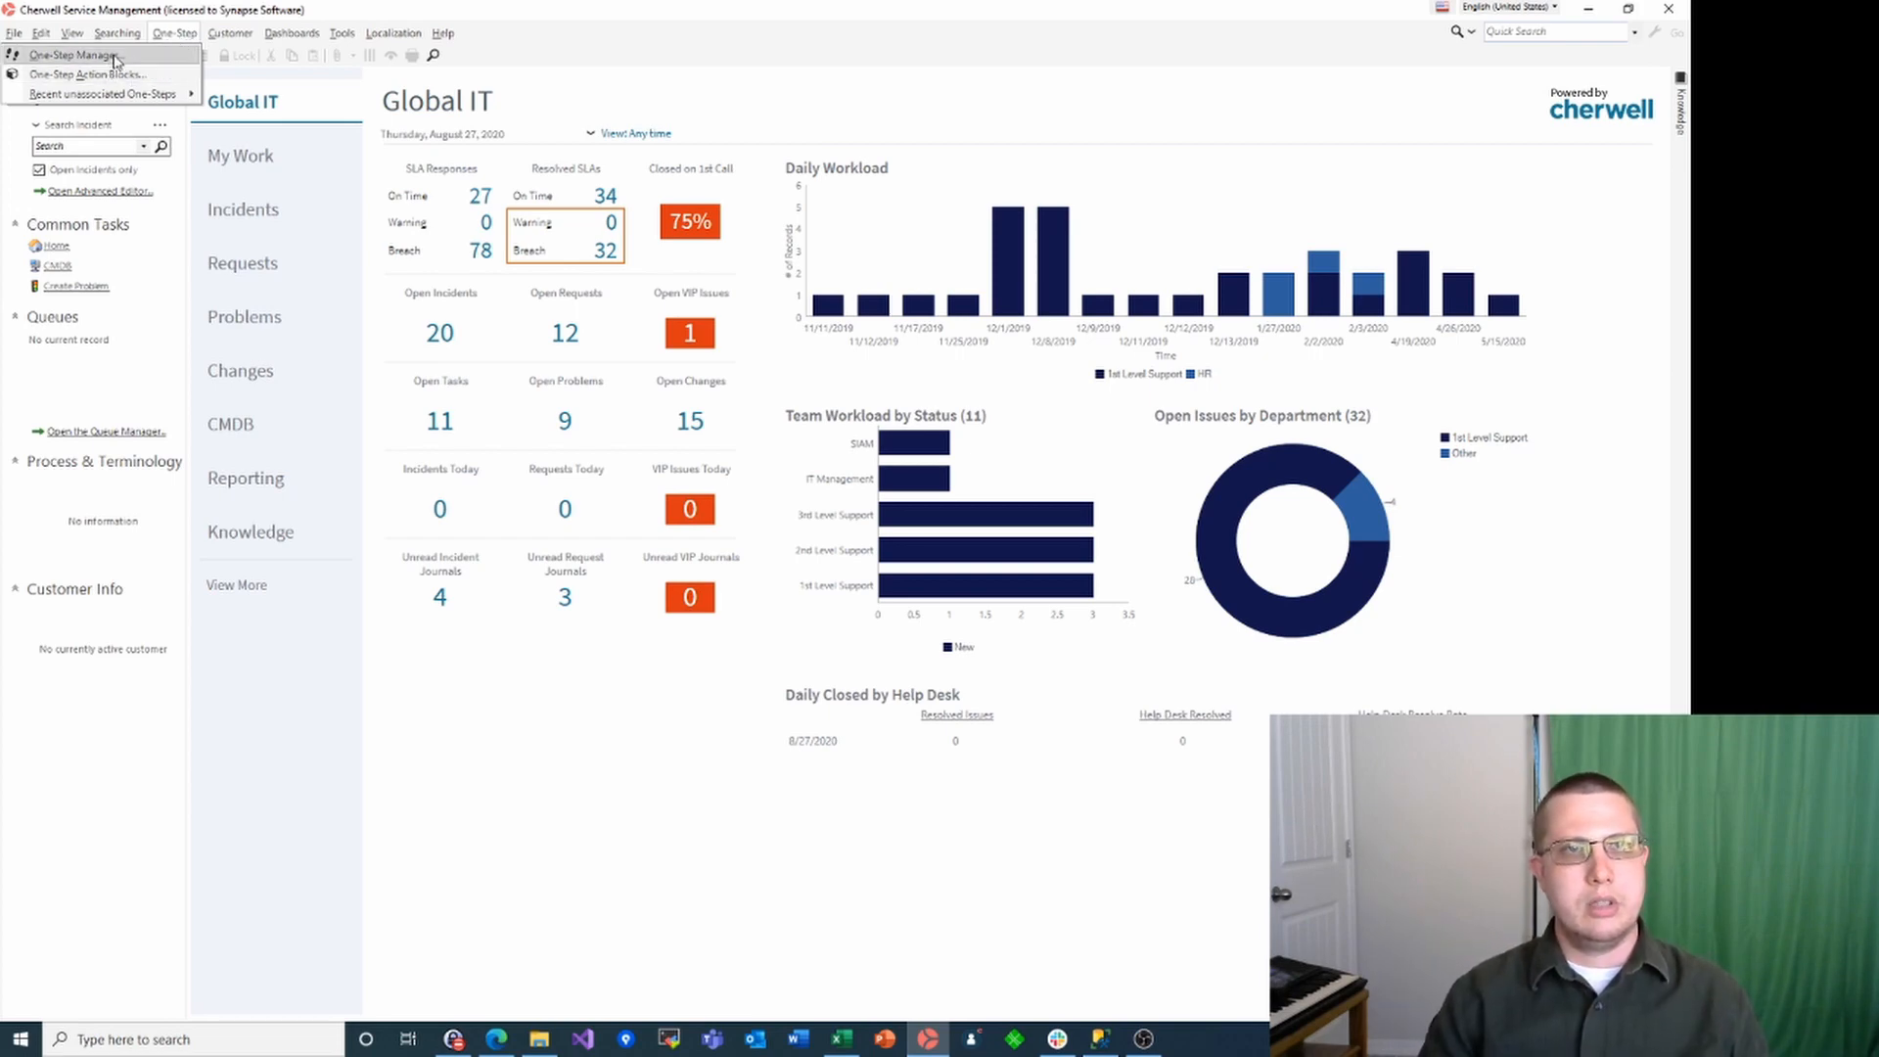
Create a new One-Step named "Demo with Action Blocks" in the global Demo folder of the One-Step Action Manager
click(78, 55)
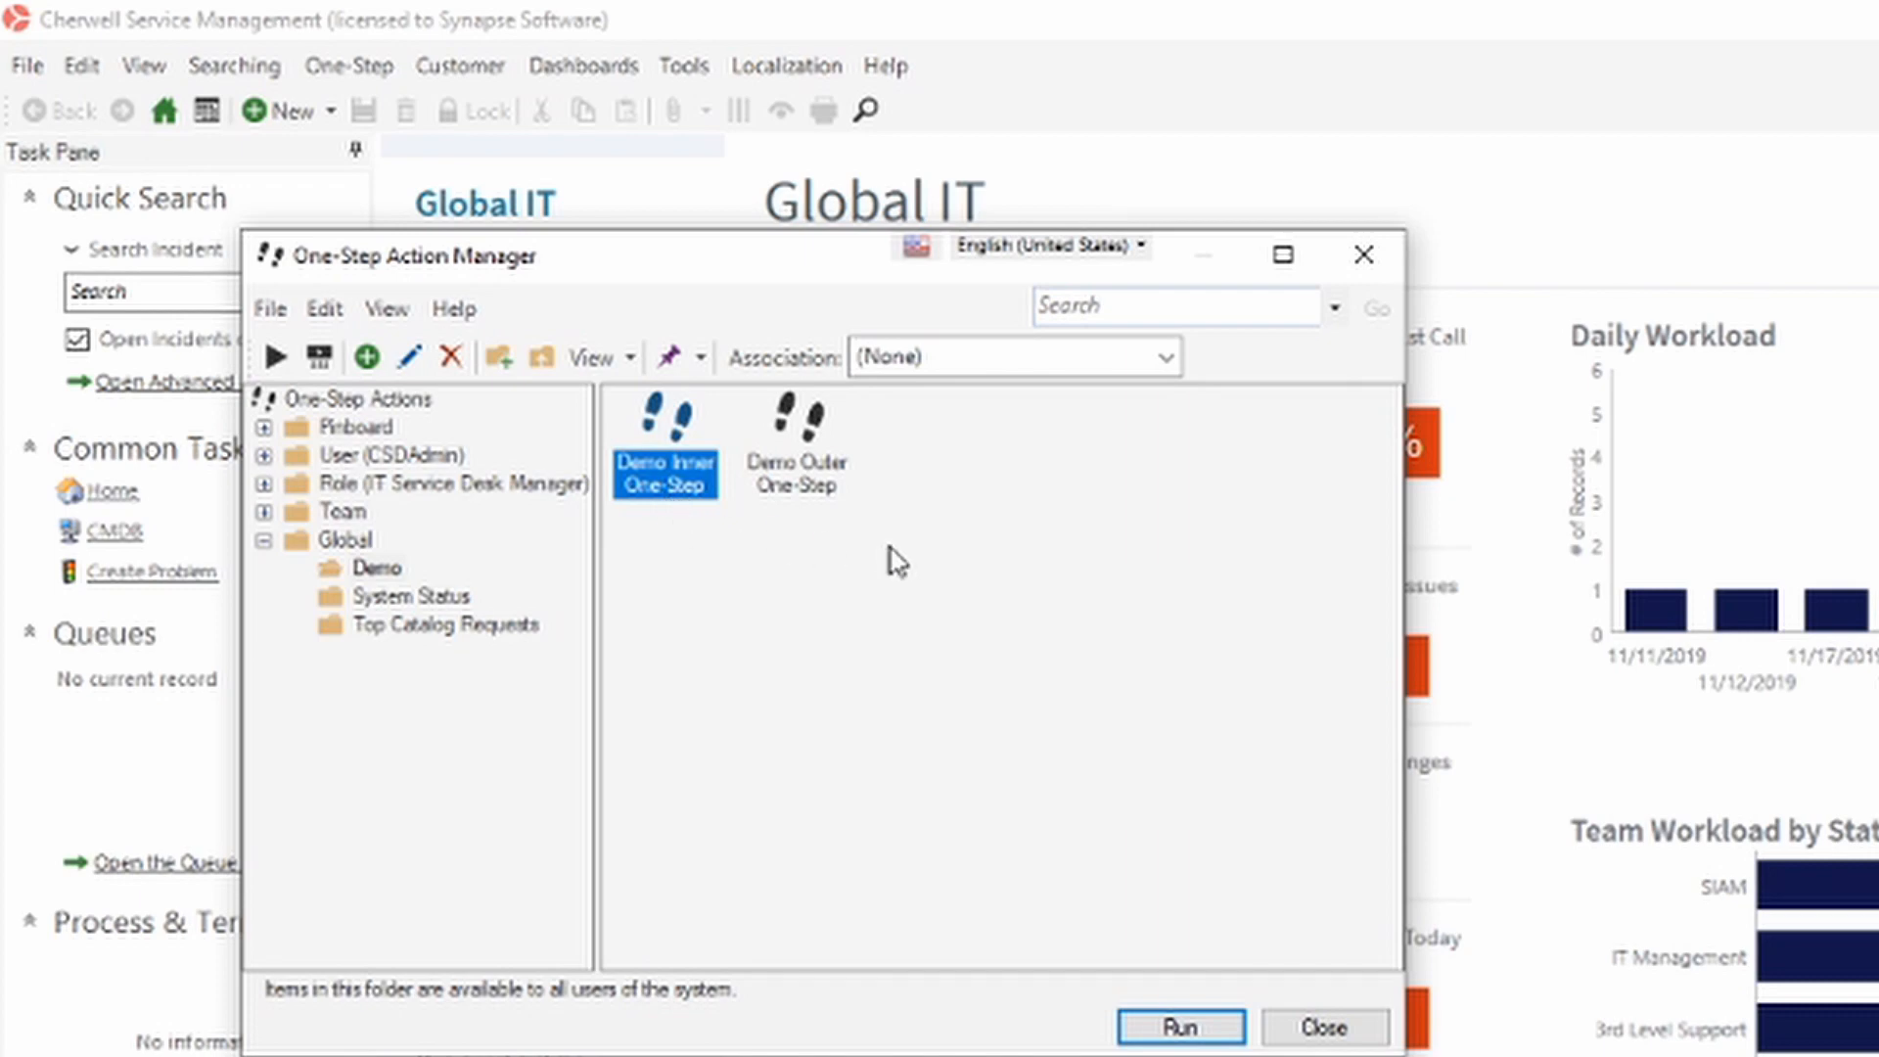
click(994, 571)
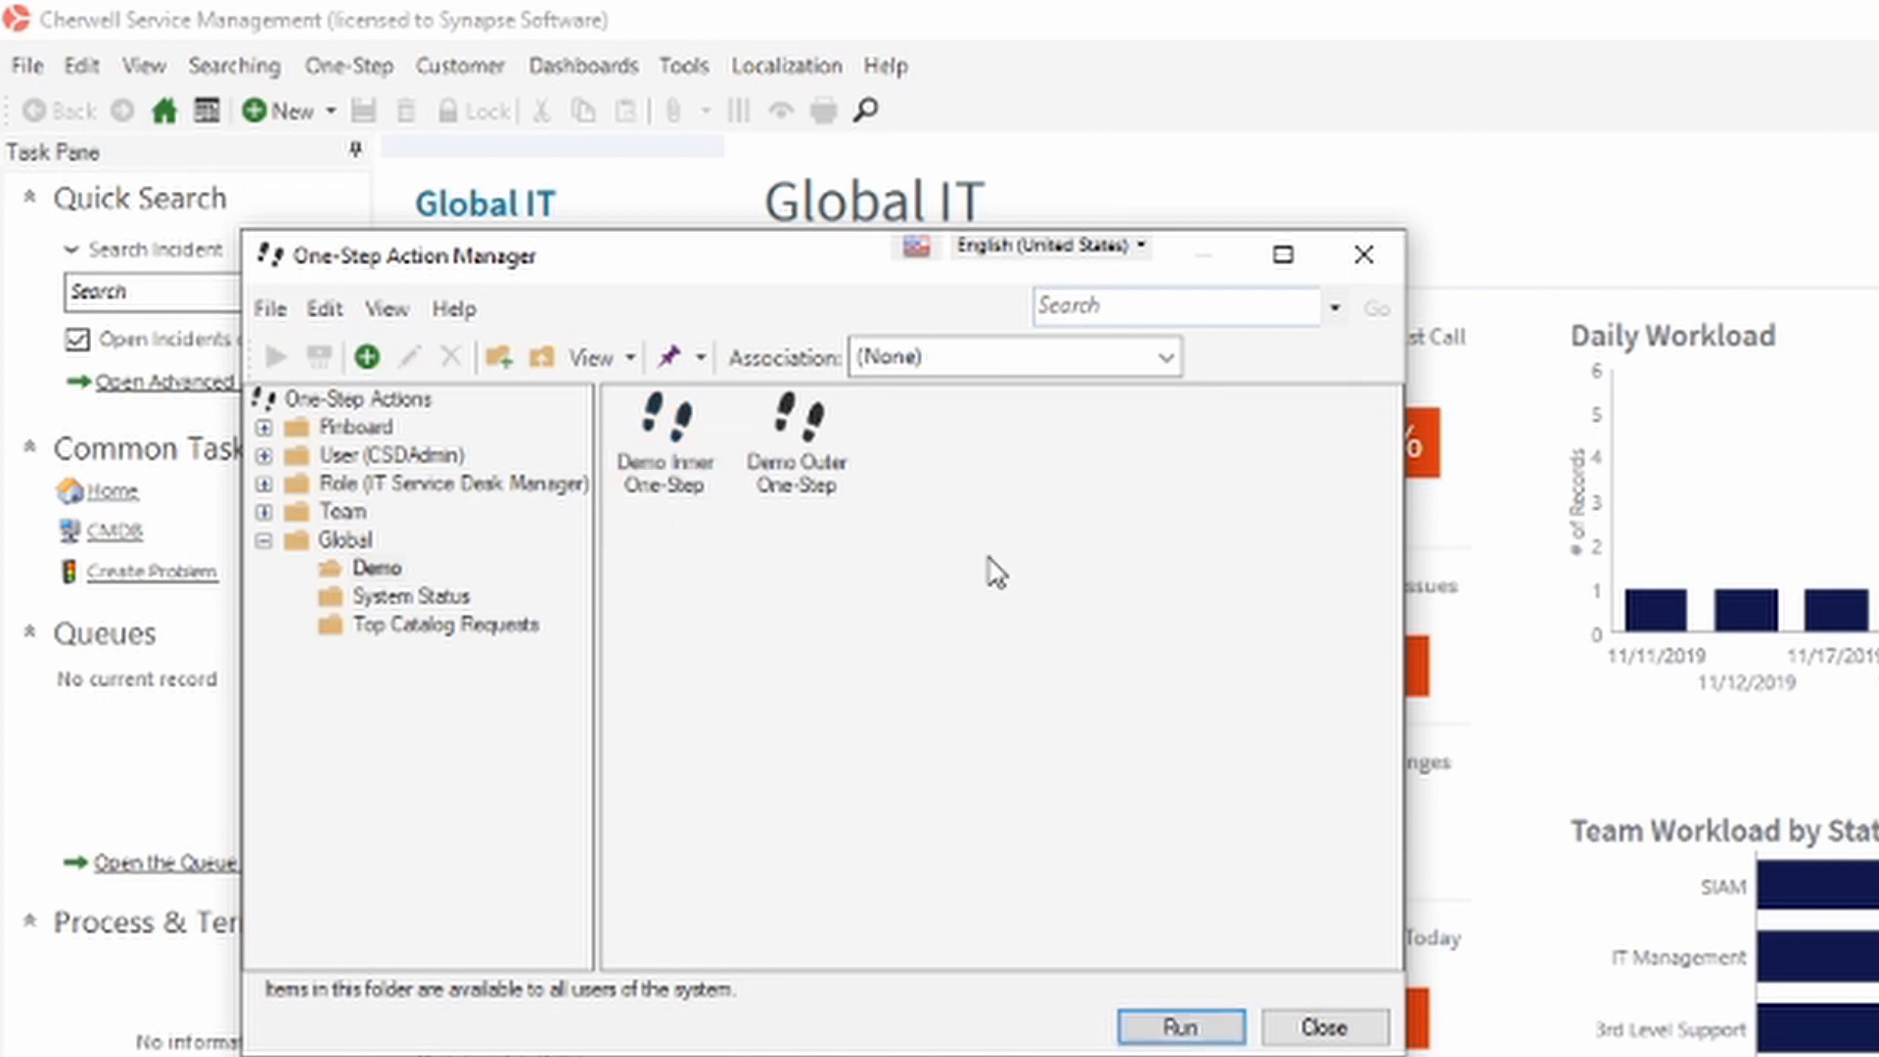
click(369, 360)
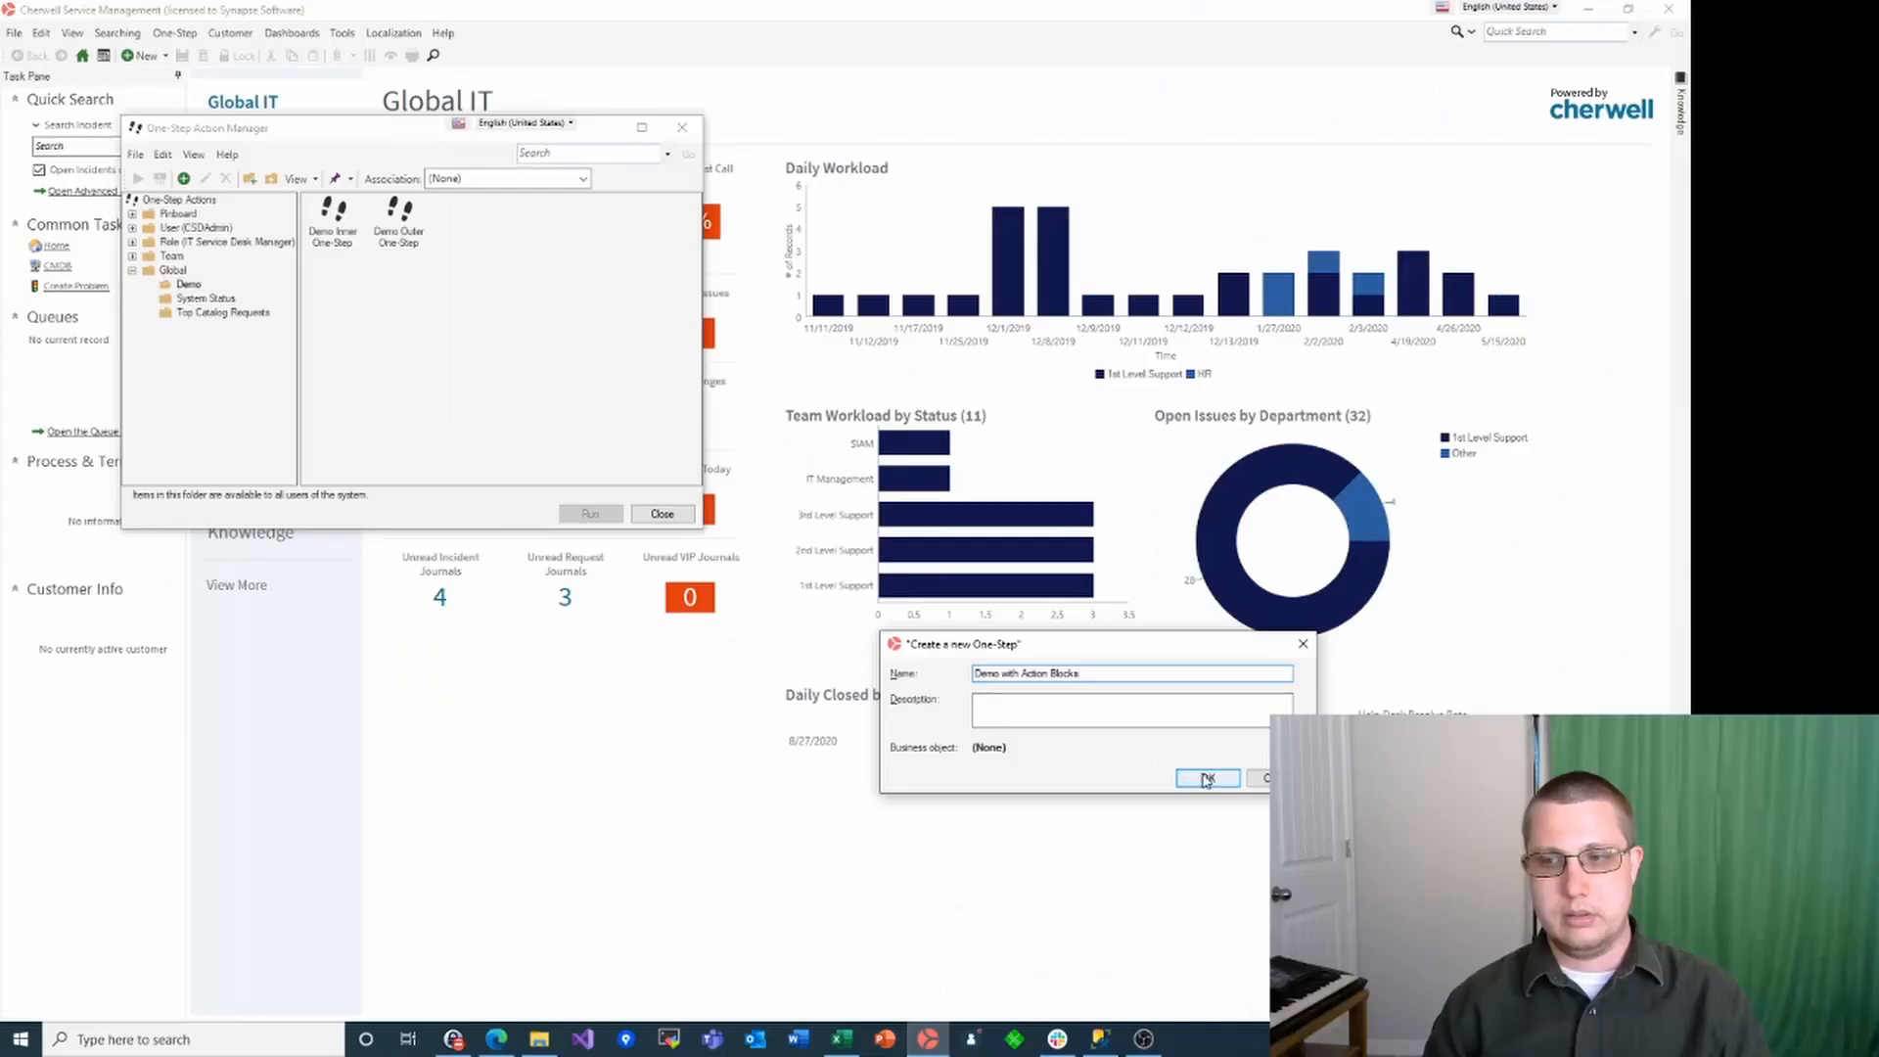
click(1448, 1023)
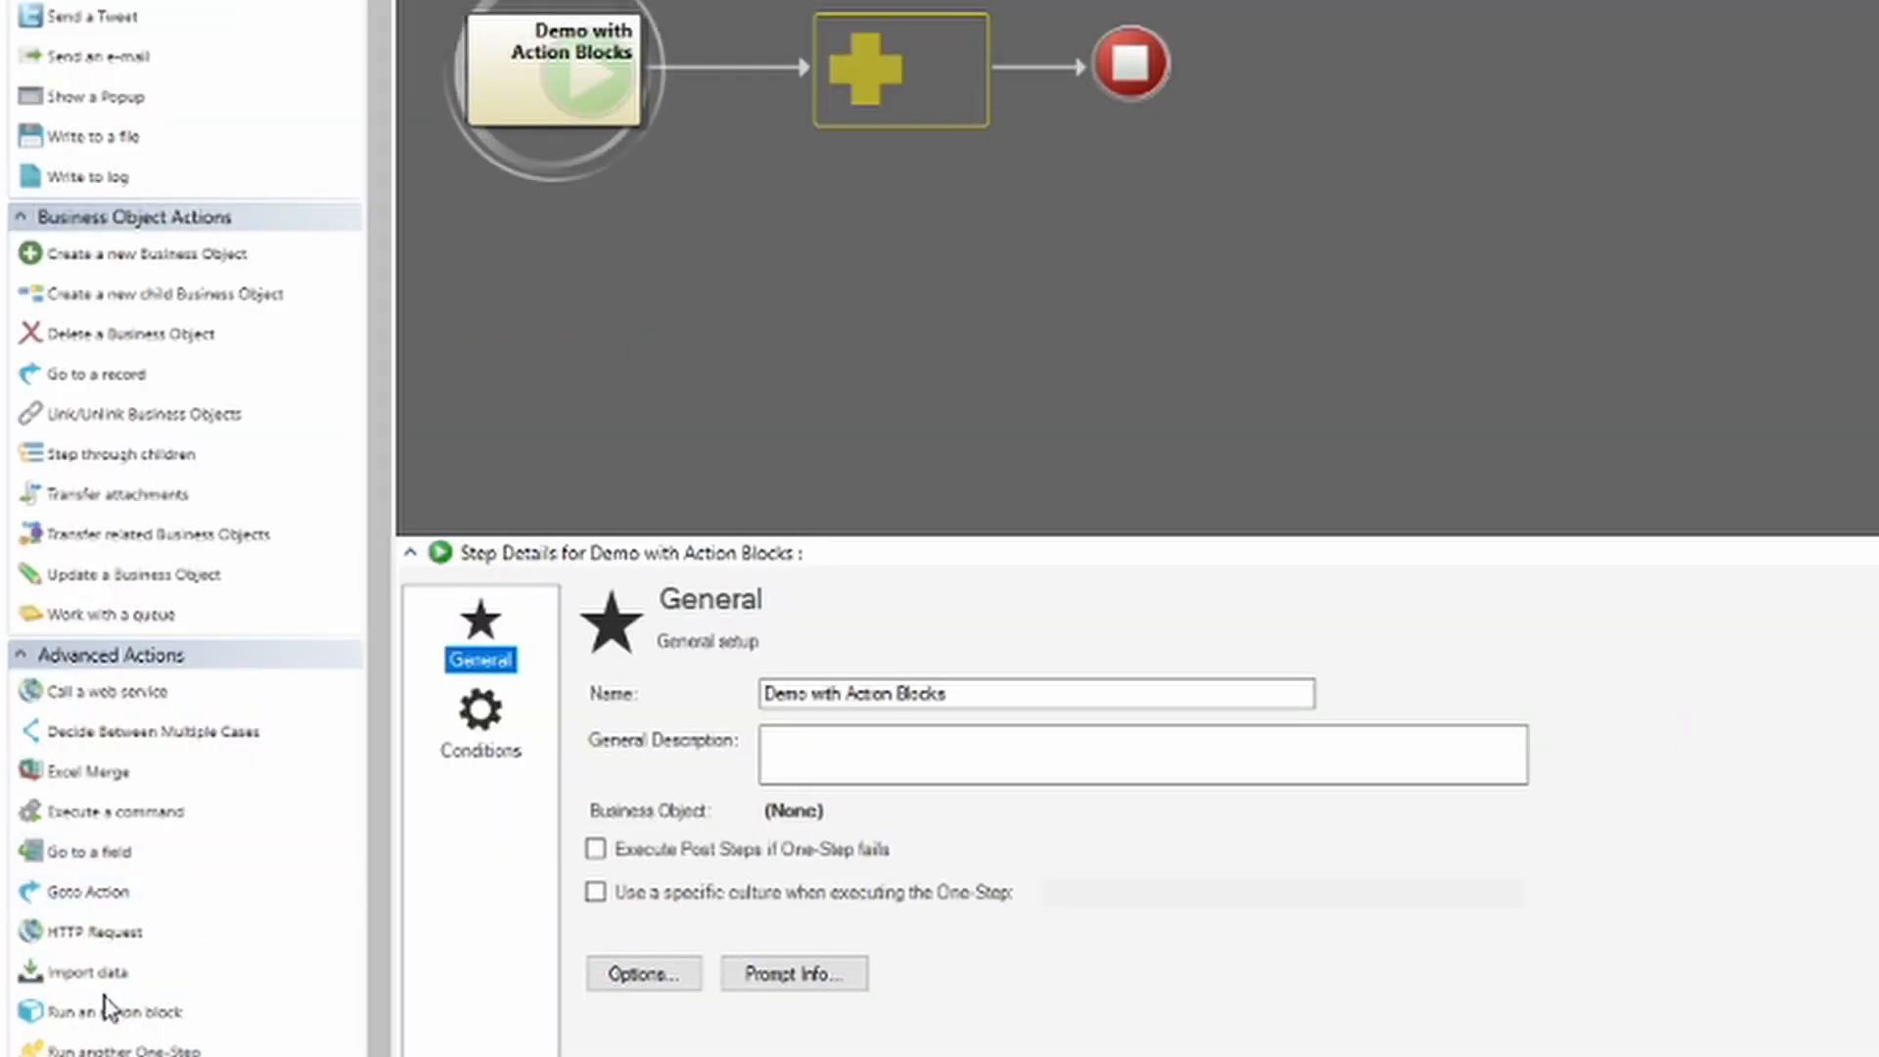
Add a Run an action block action to the One-Step and create a new global action block named "Show a popup" for it
drag(108, 1008, 877, 80)
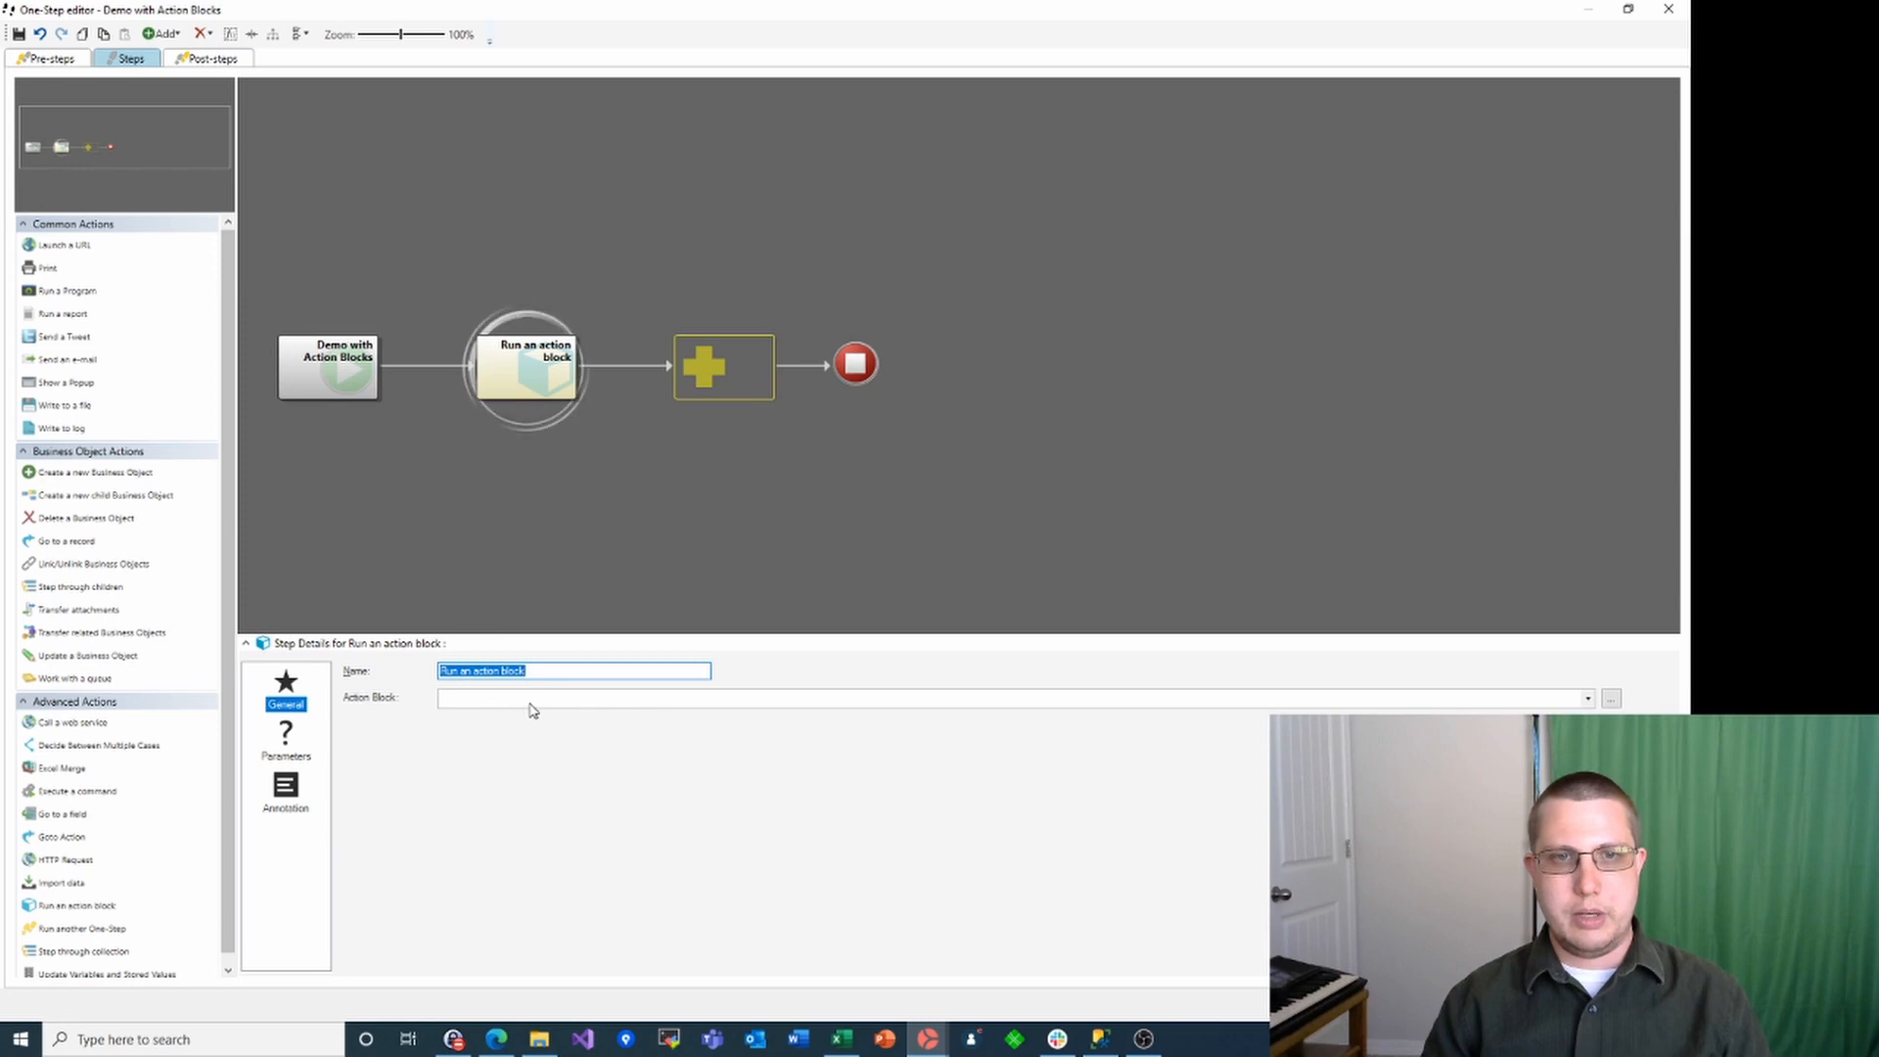
click(1610, 699)
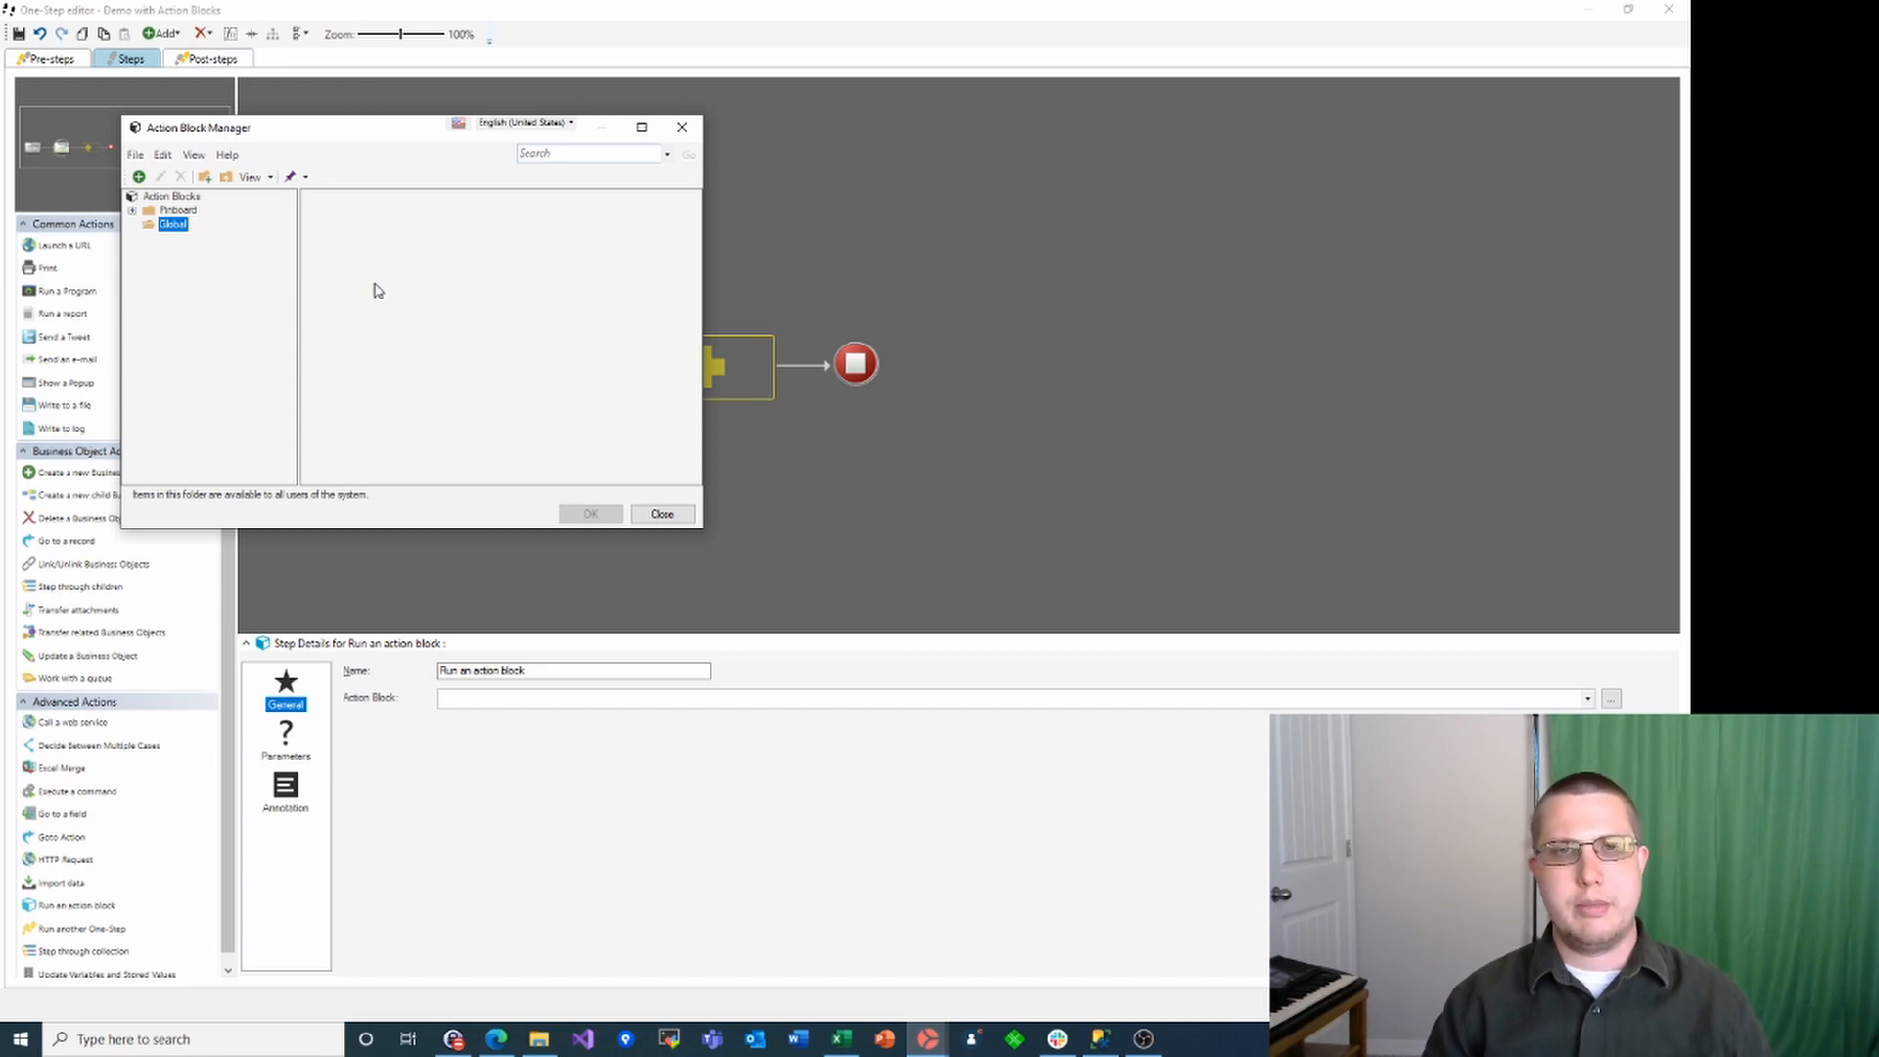
click(139, 177)
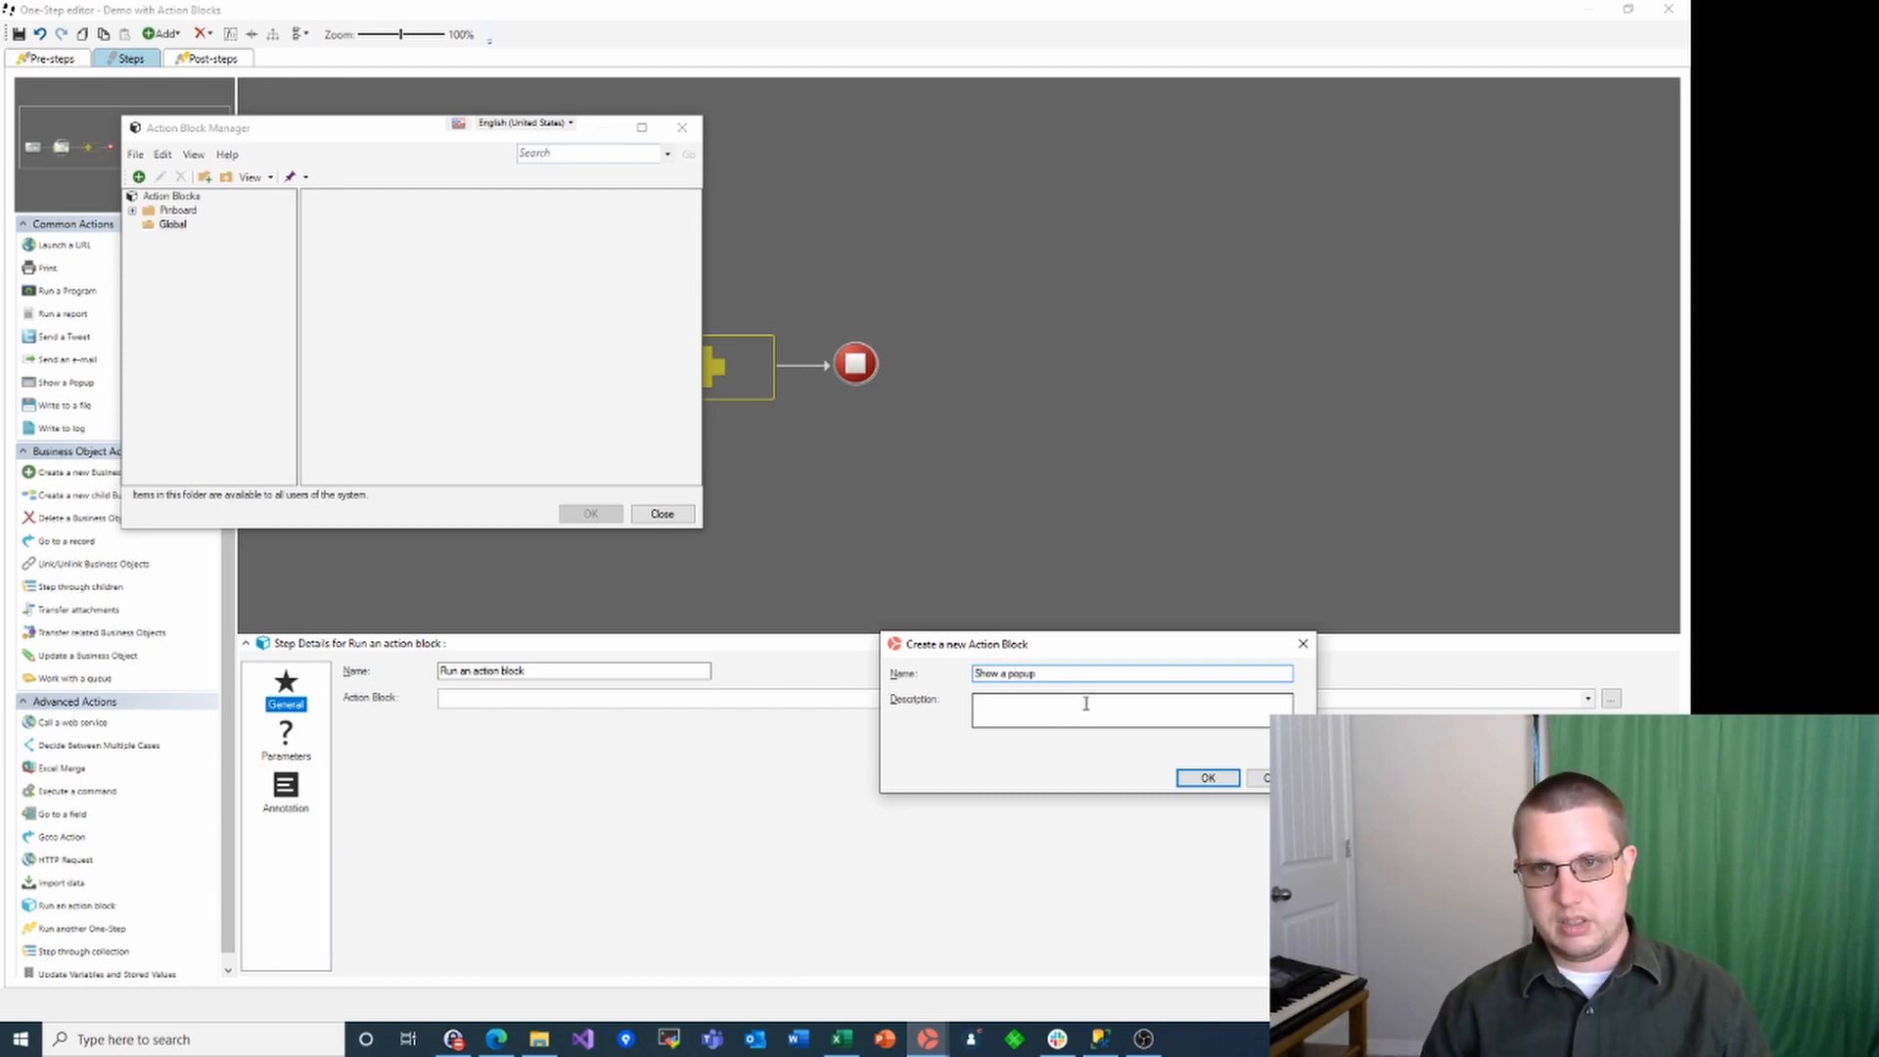
click(1203, 778)
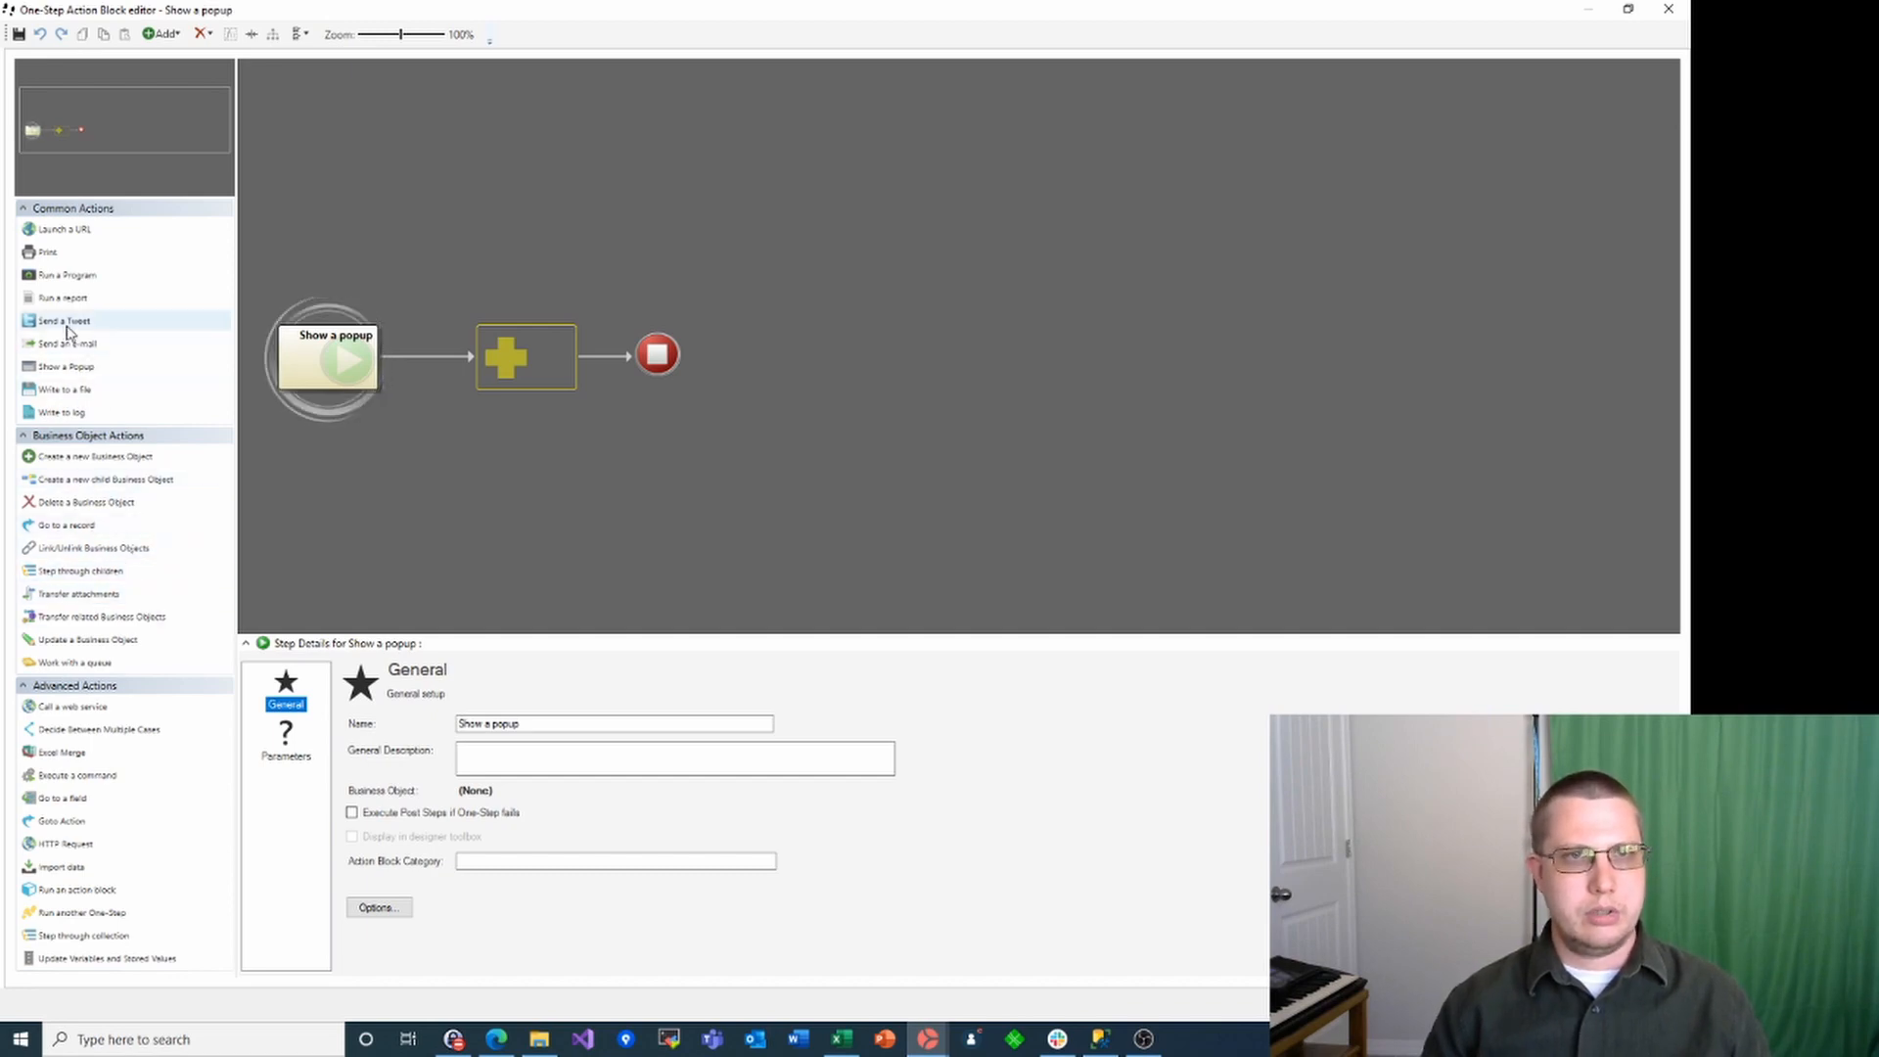
Add a Show a Popup action to the action block and define a required Text parameter named "Content" for the block
drag(88, 366, 526, 356)
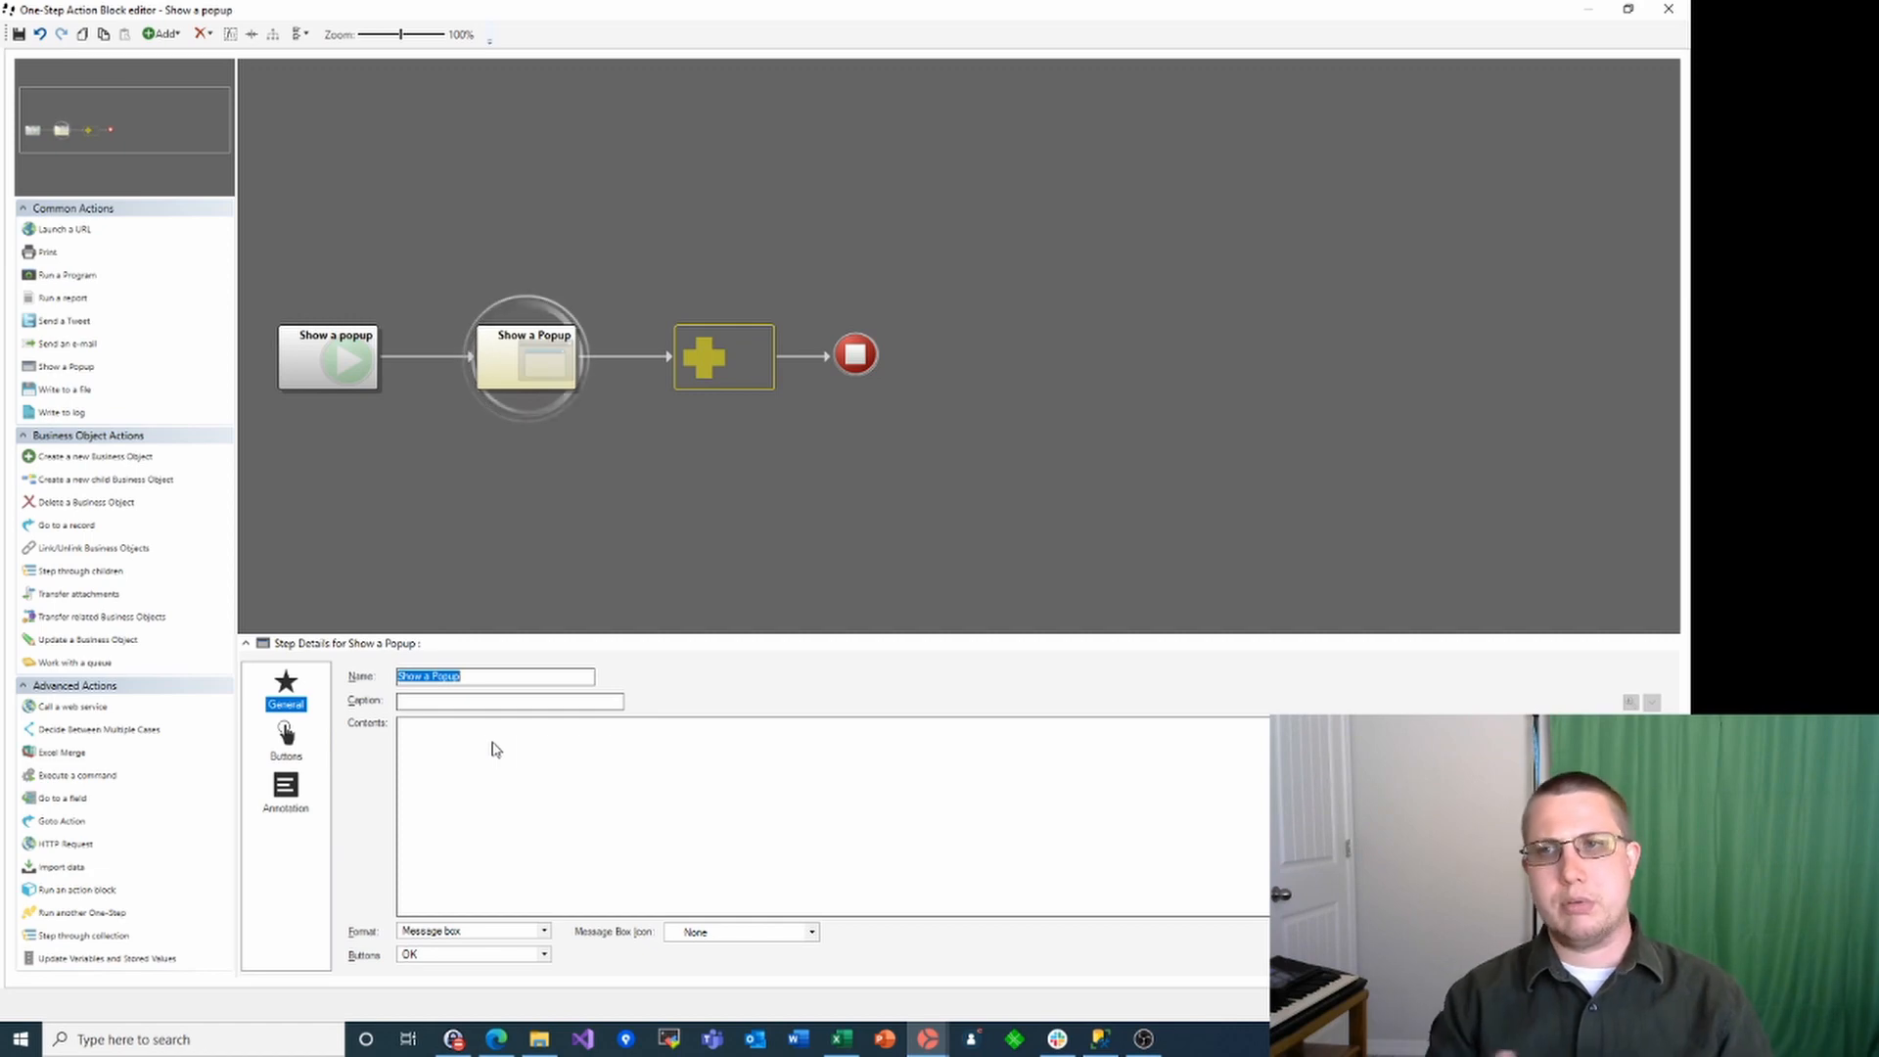
click(332, 372)
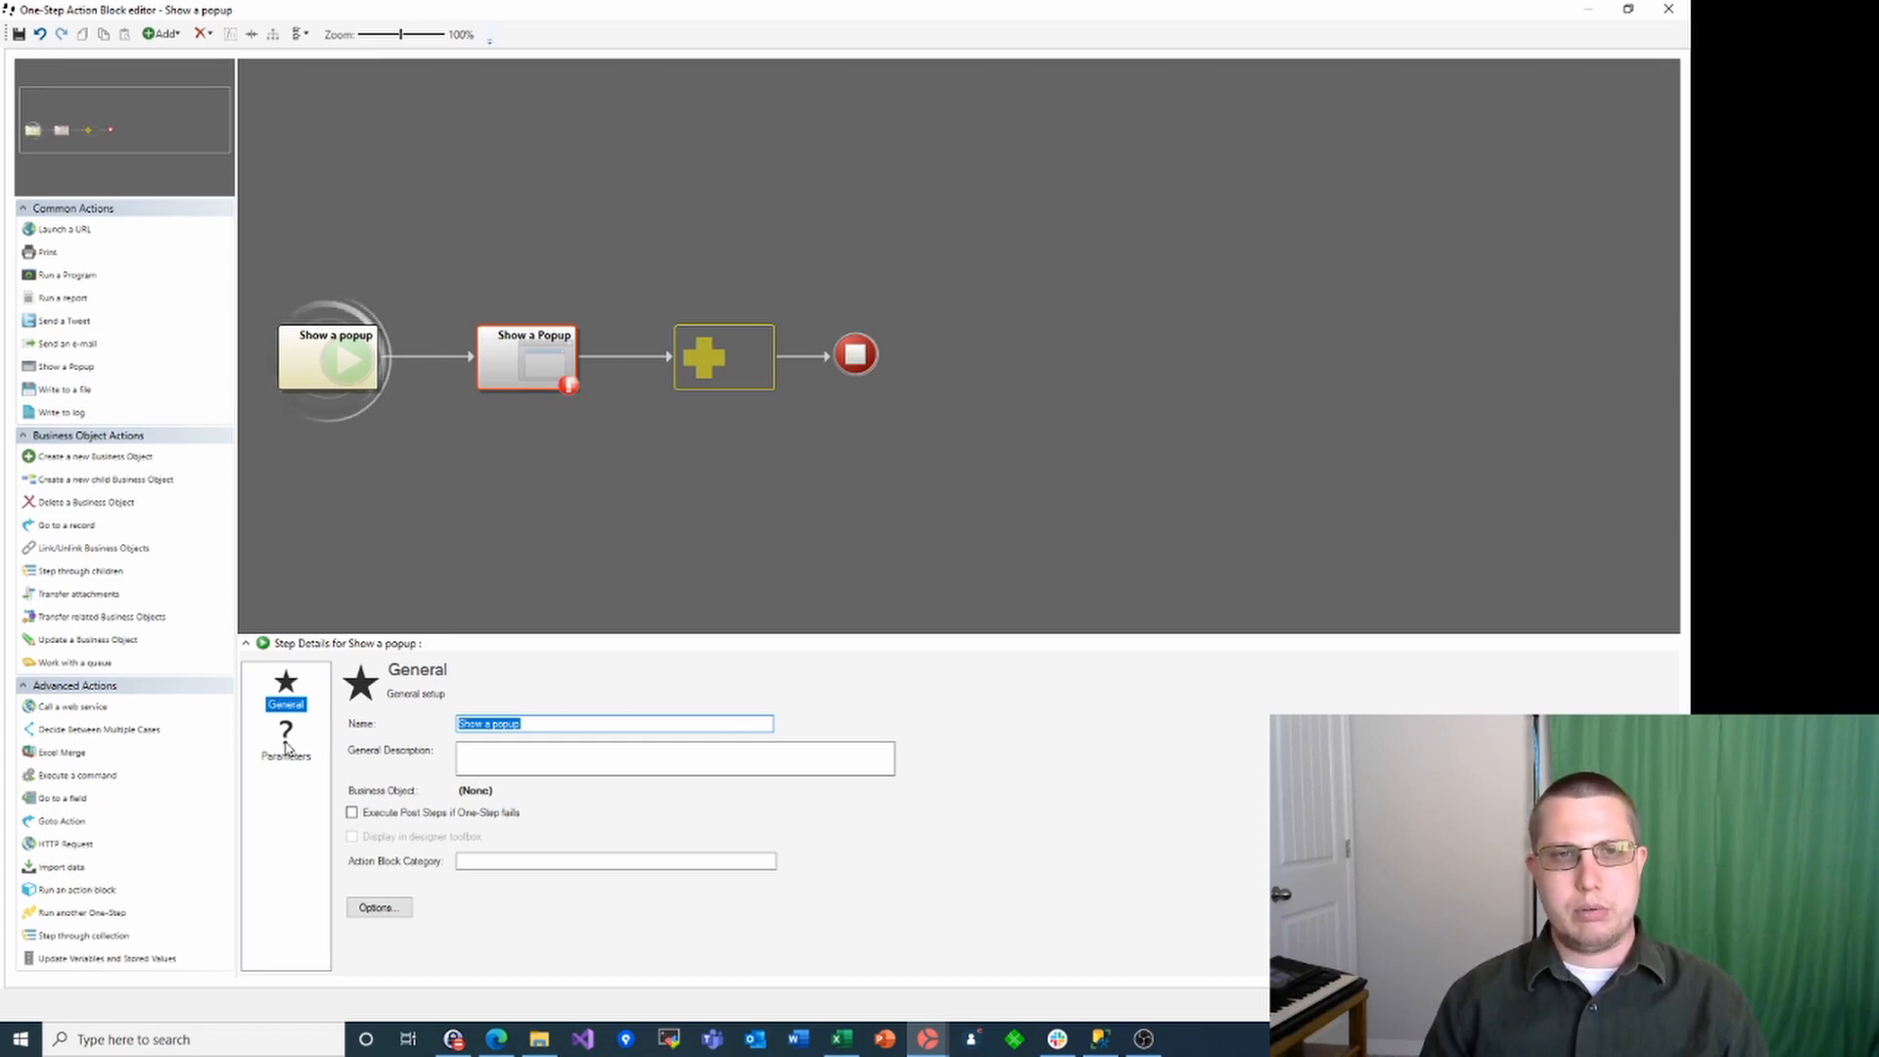
click(286, 747)
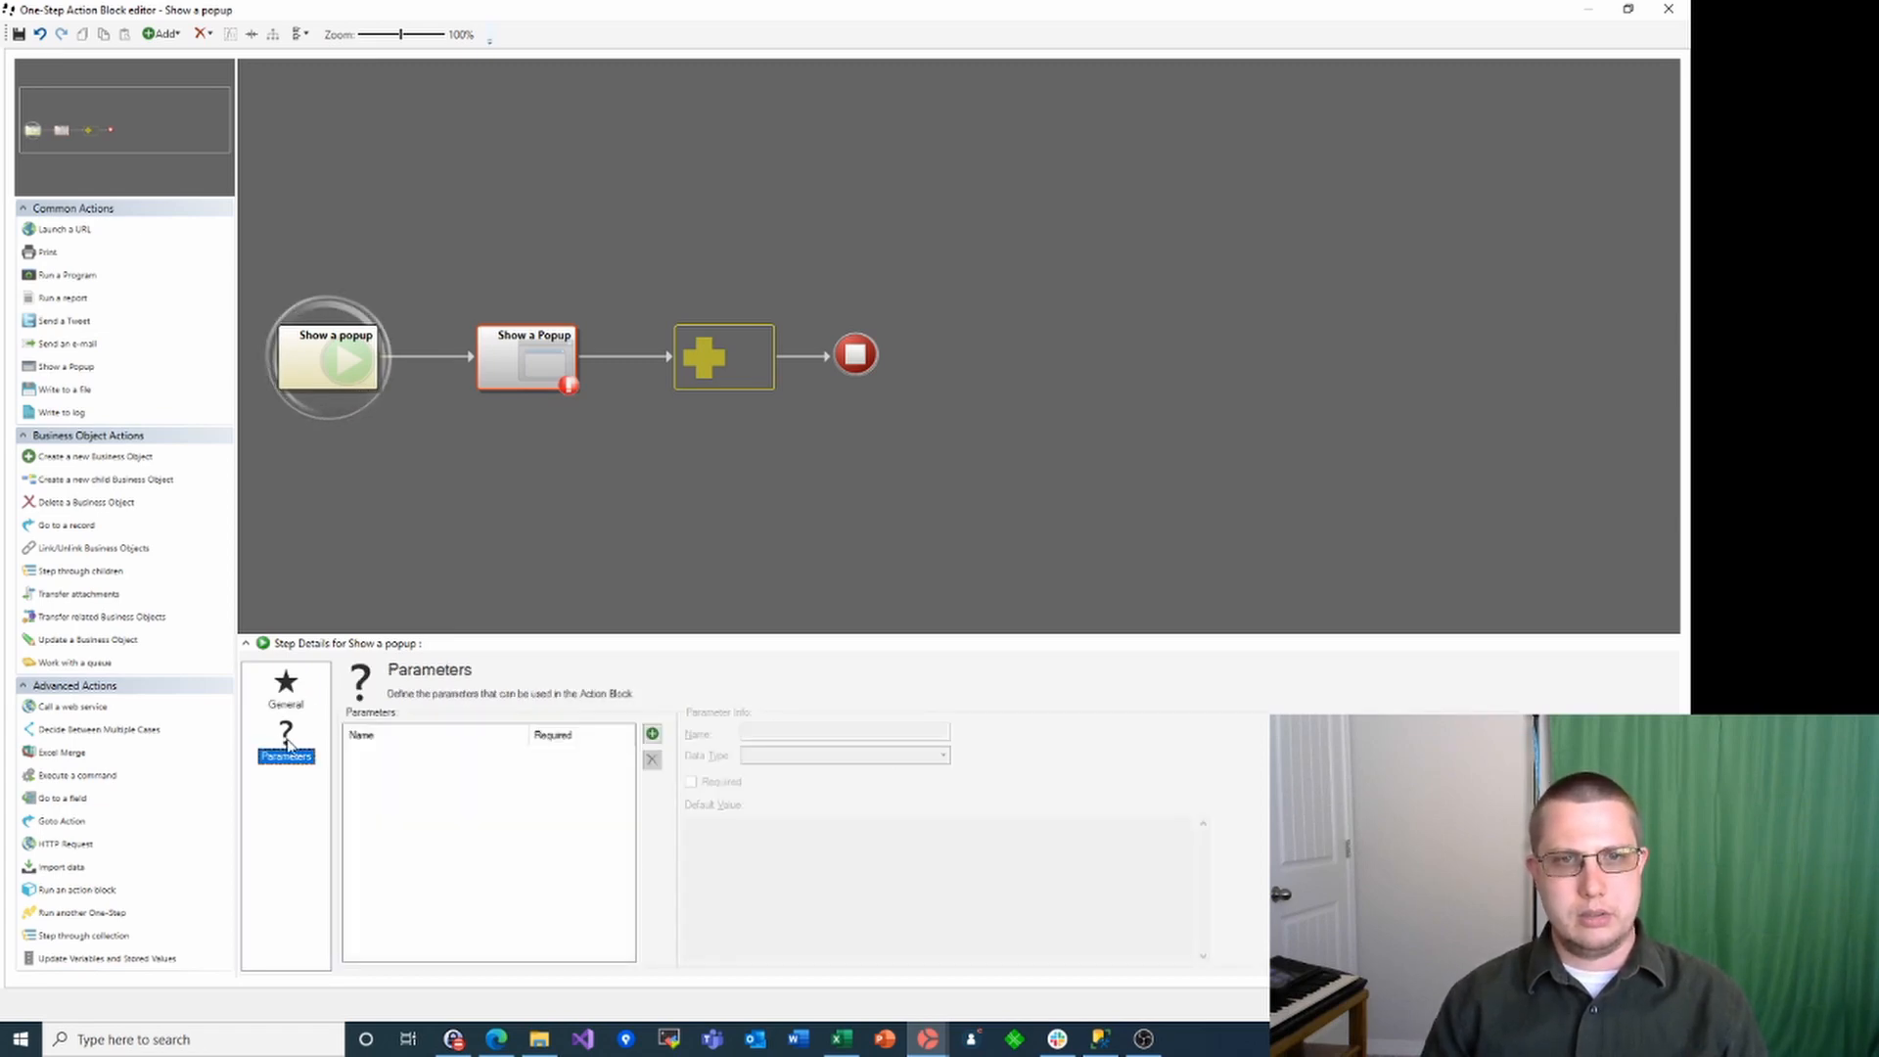
click(652, 734)
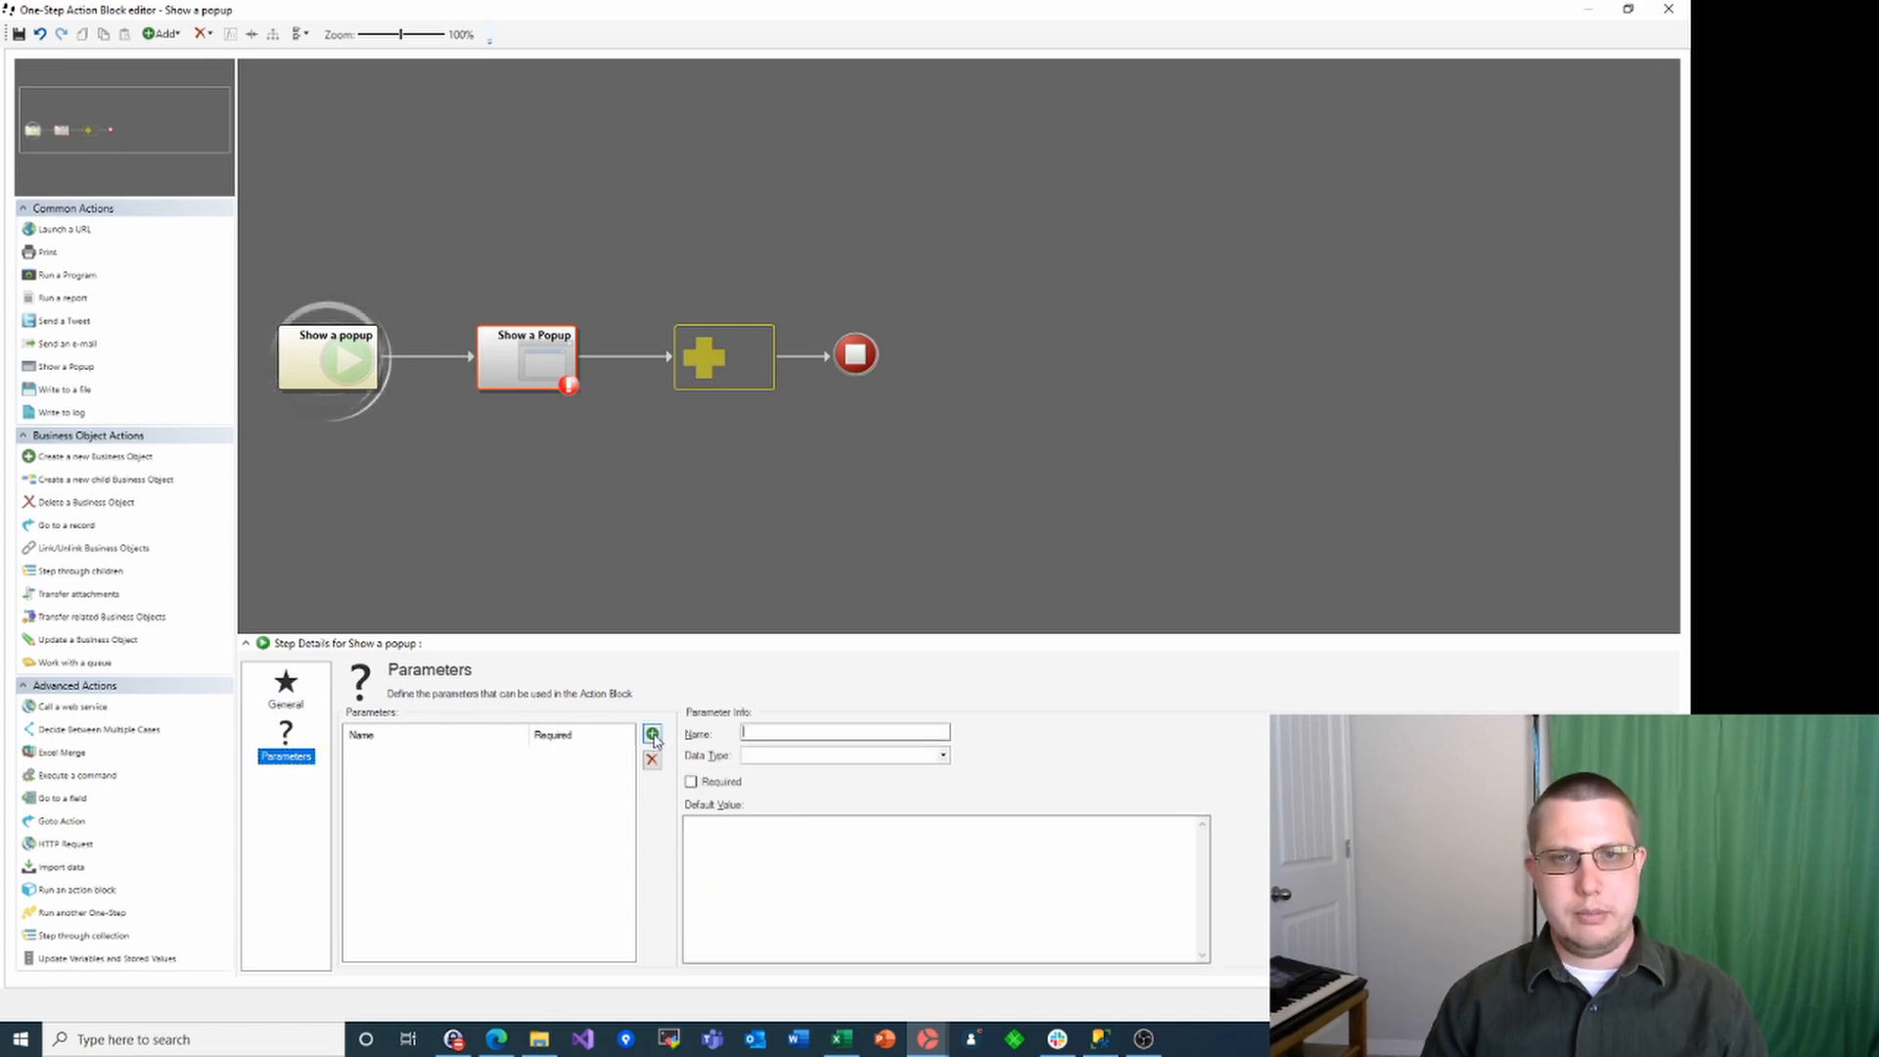
text(Co)
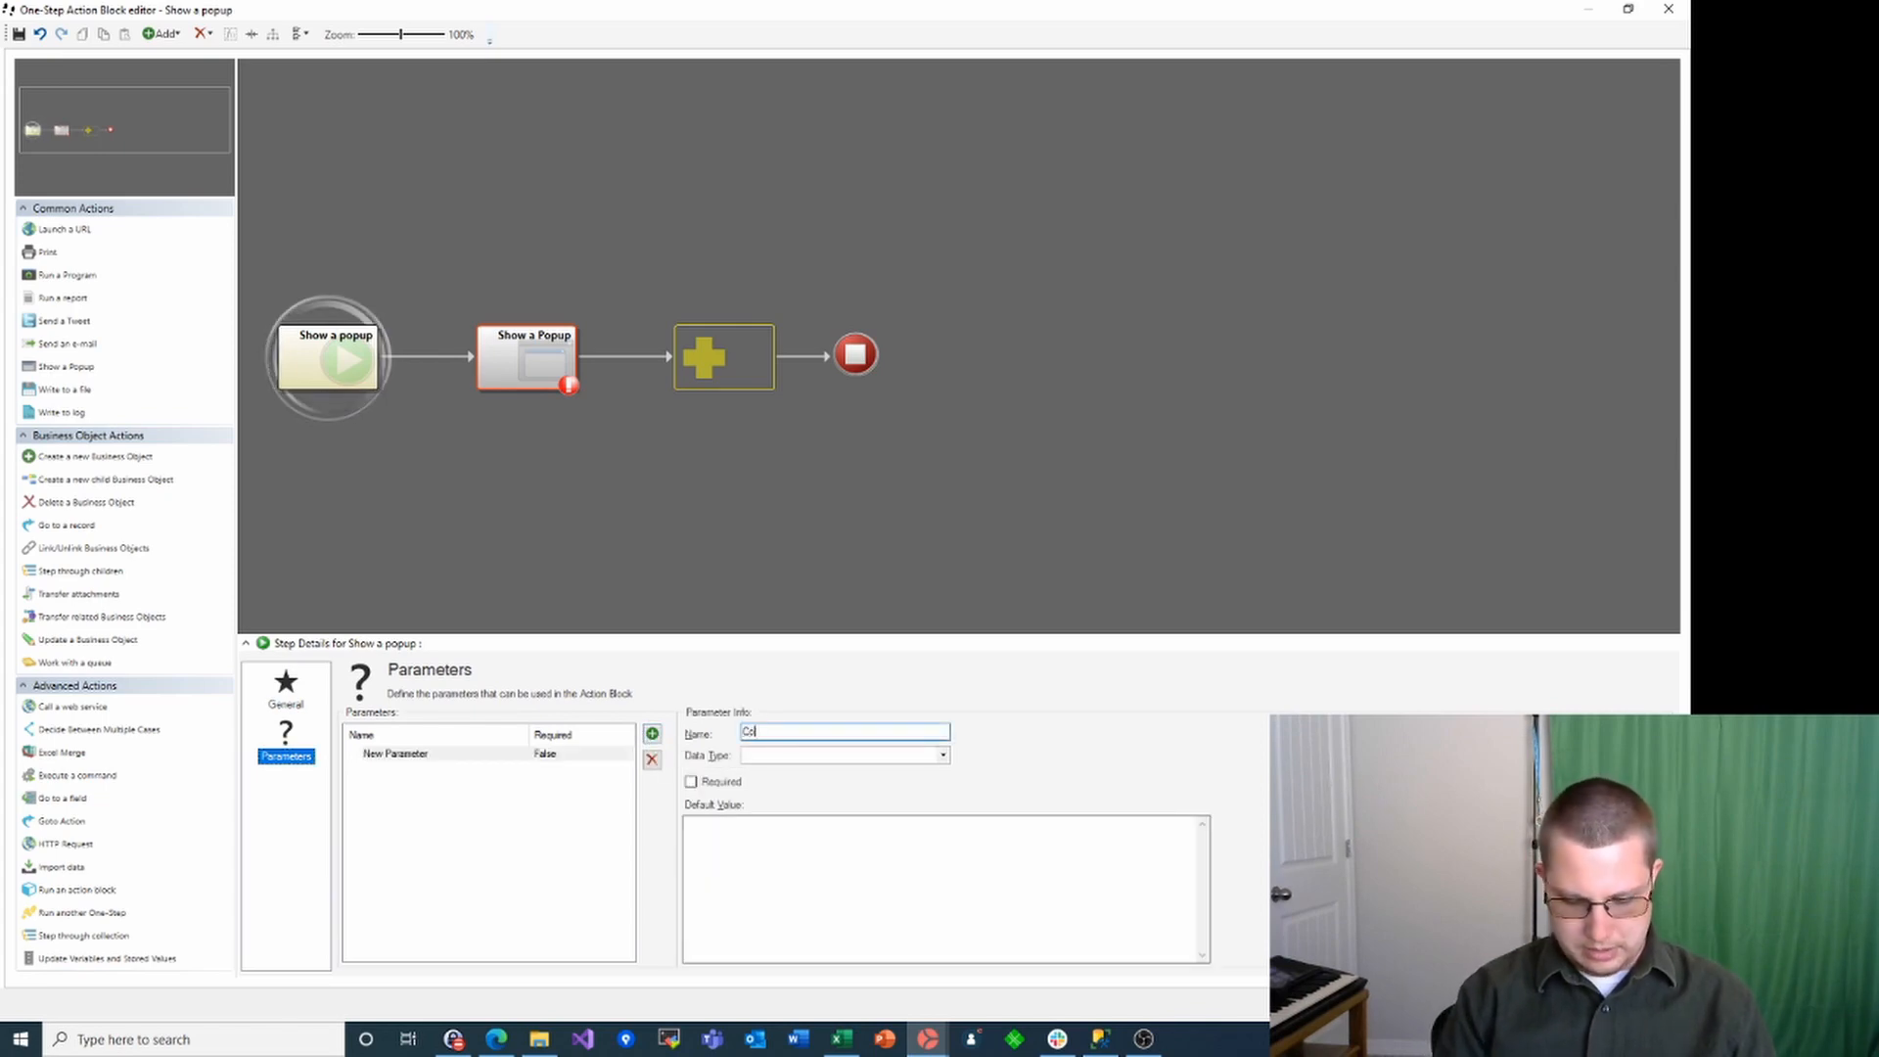
text(ntent)
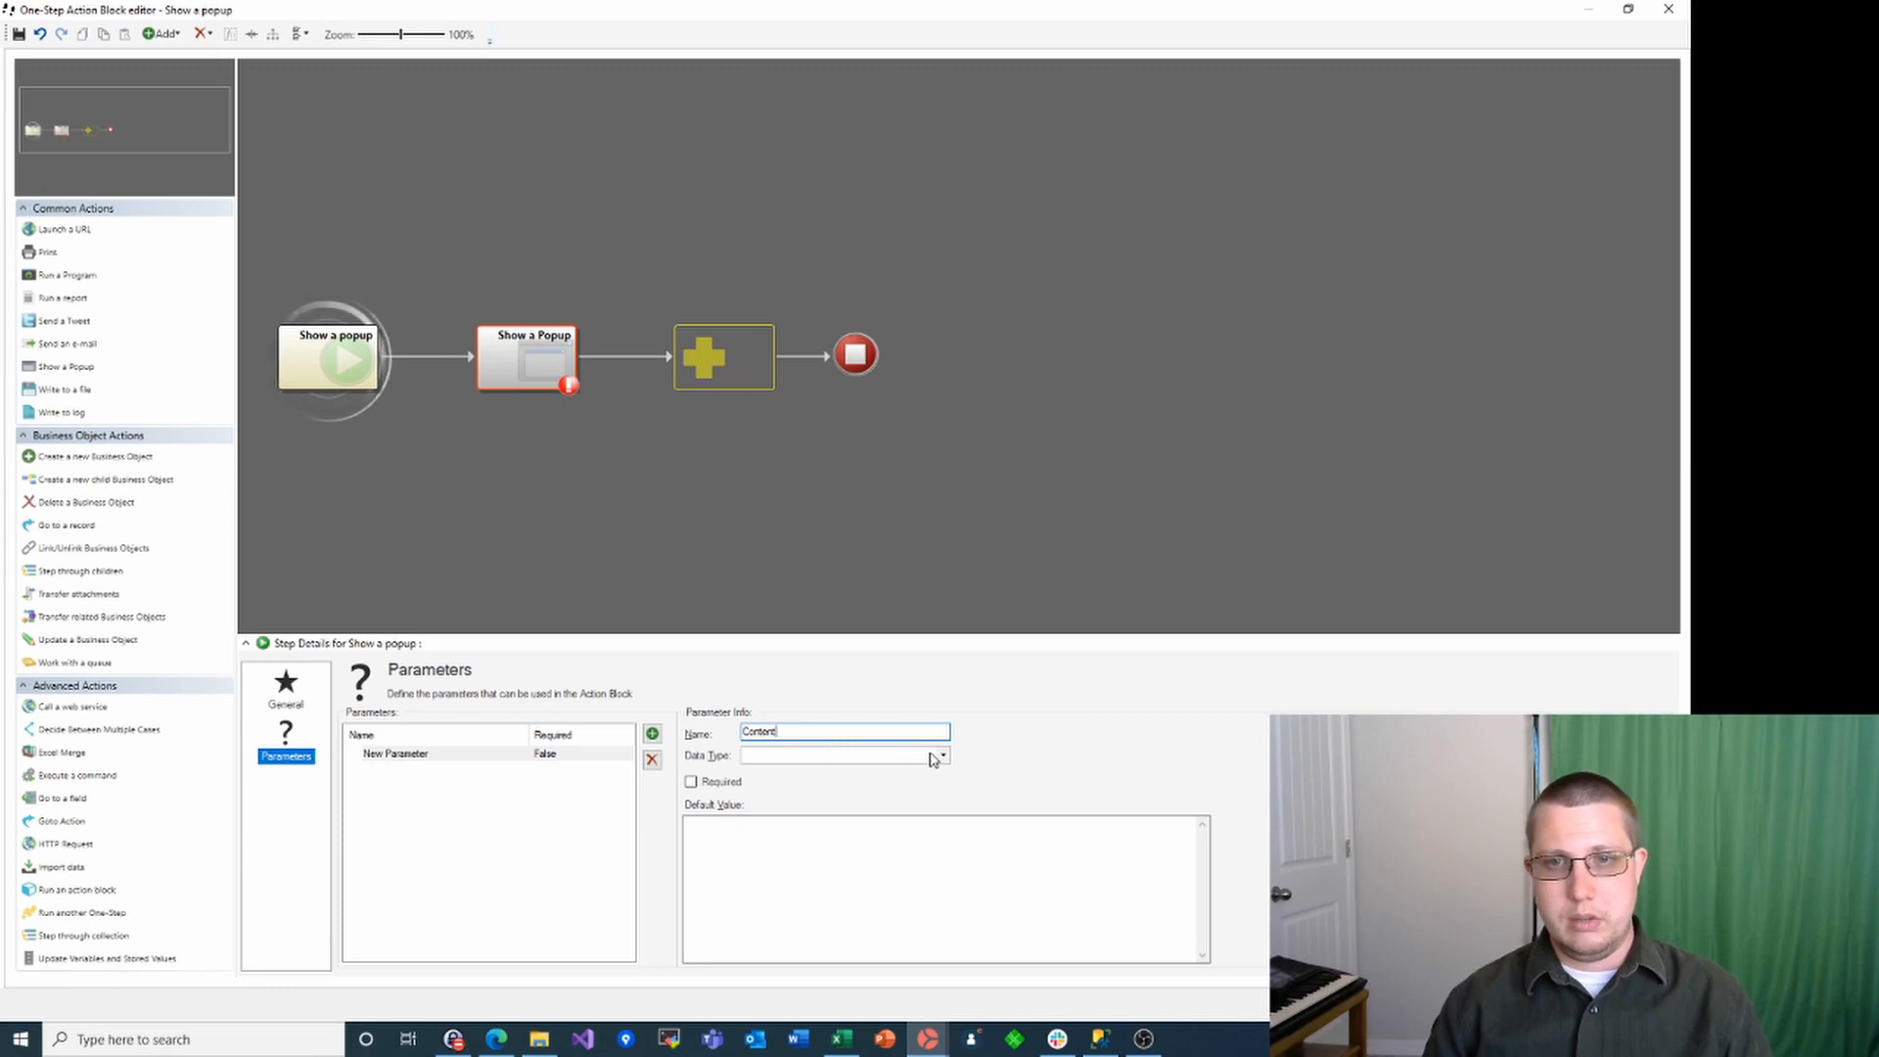
click(934, 757)
click(818, 774)
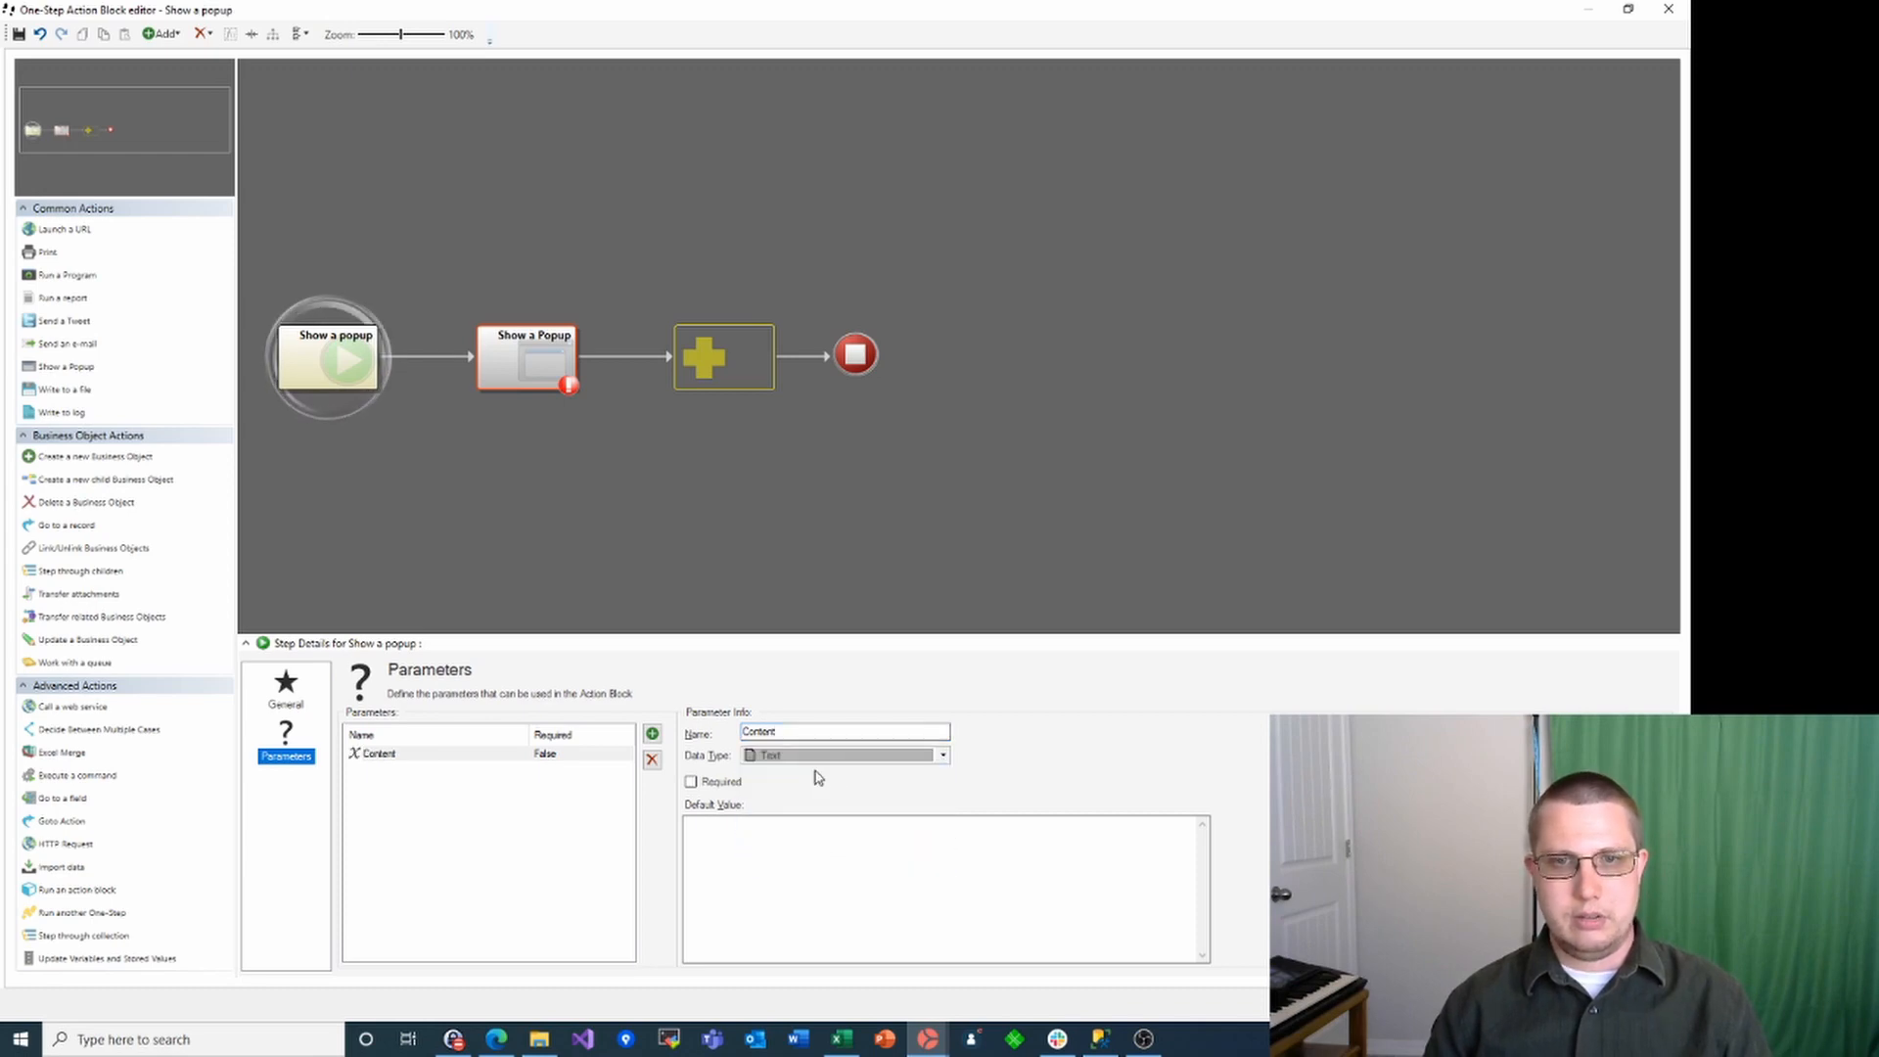
click(690, 783)
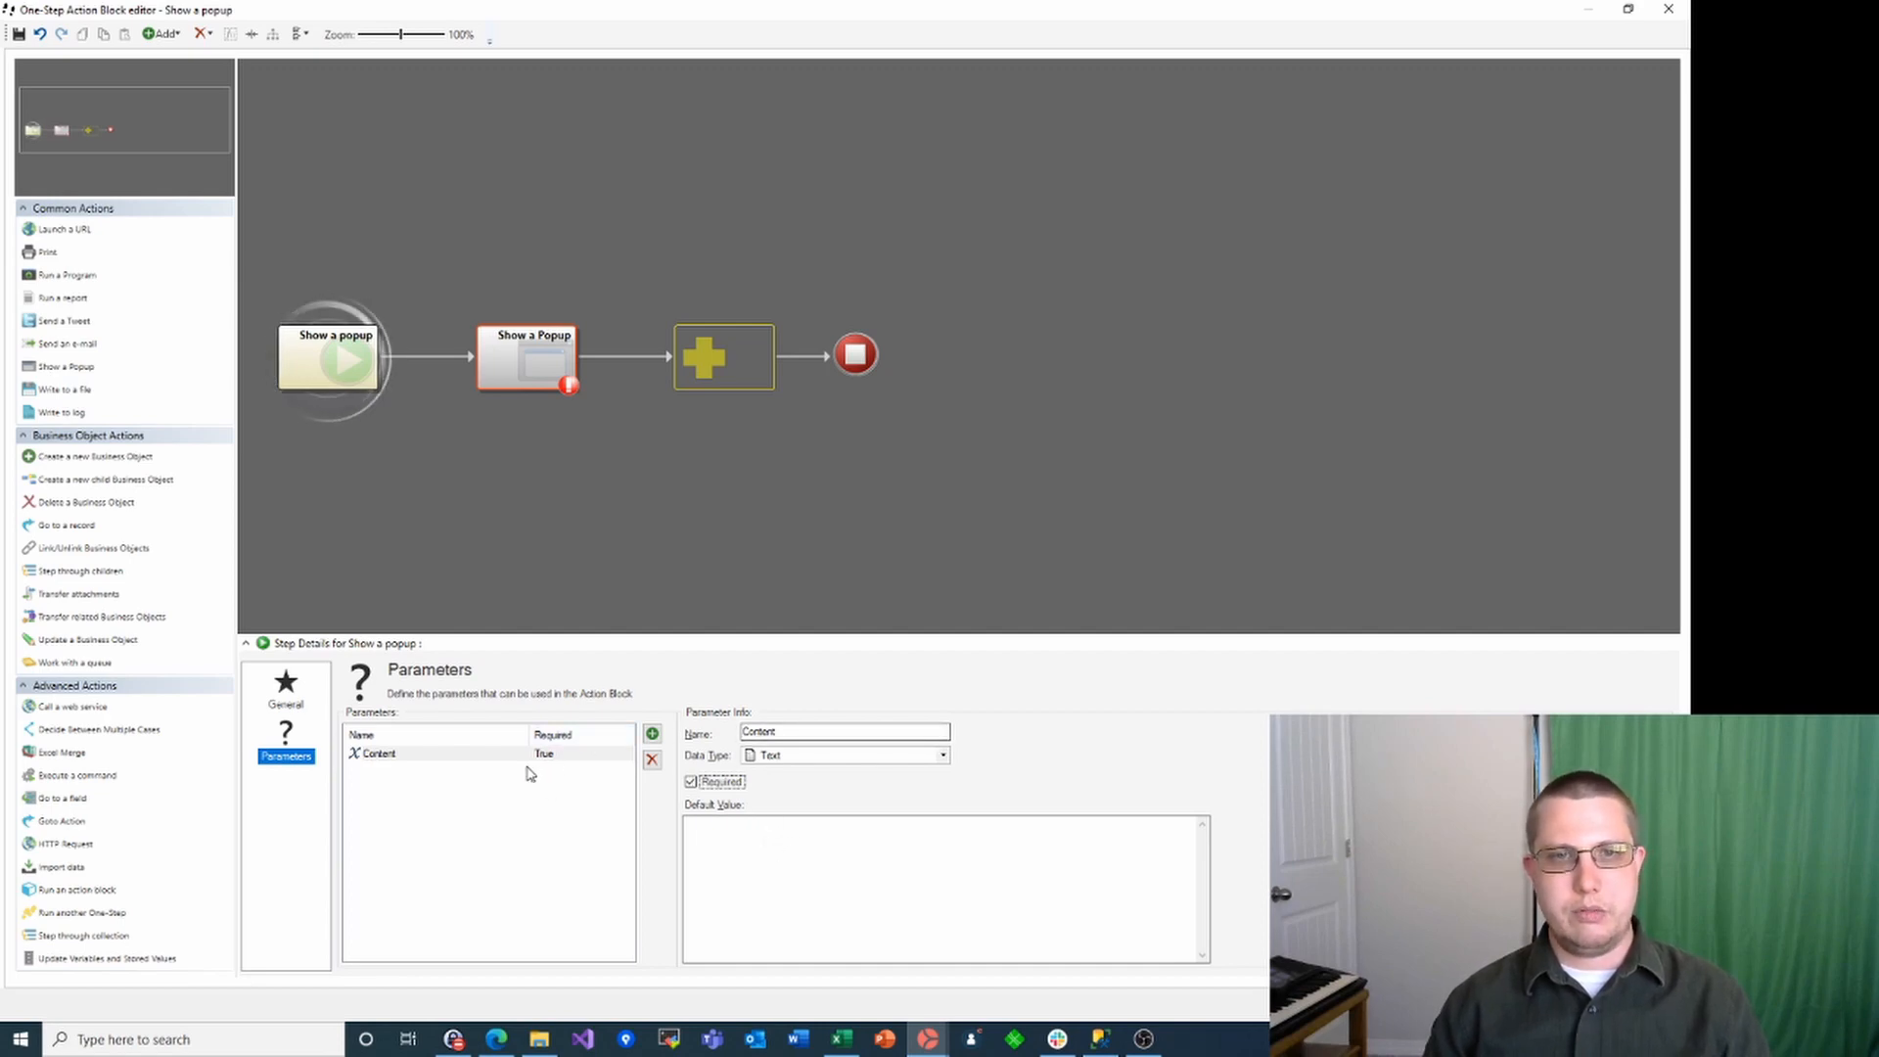
Insert the Content variable into the contents of the Show a Popup action
click(529, 360)
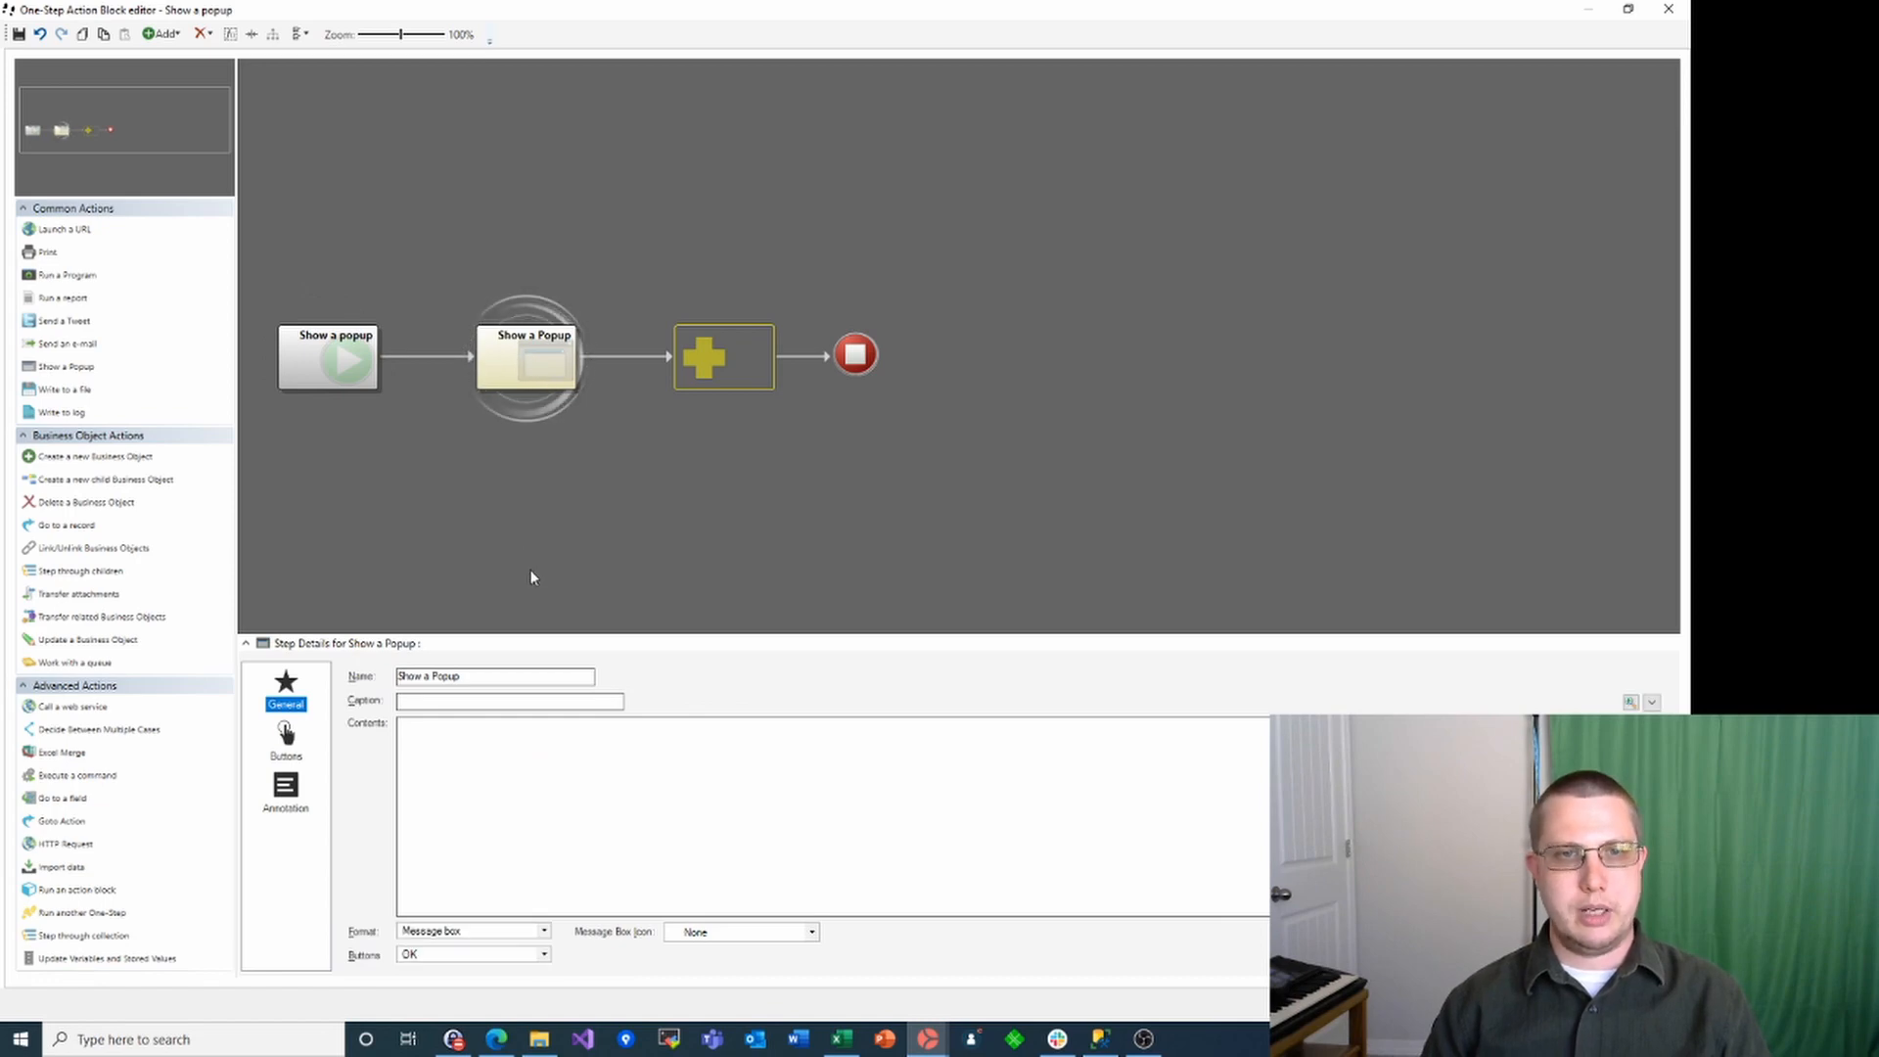
right_click(412, 727)
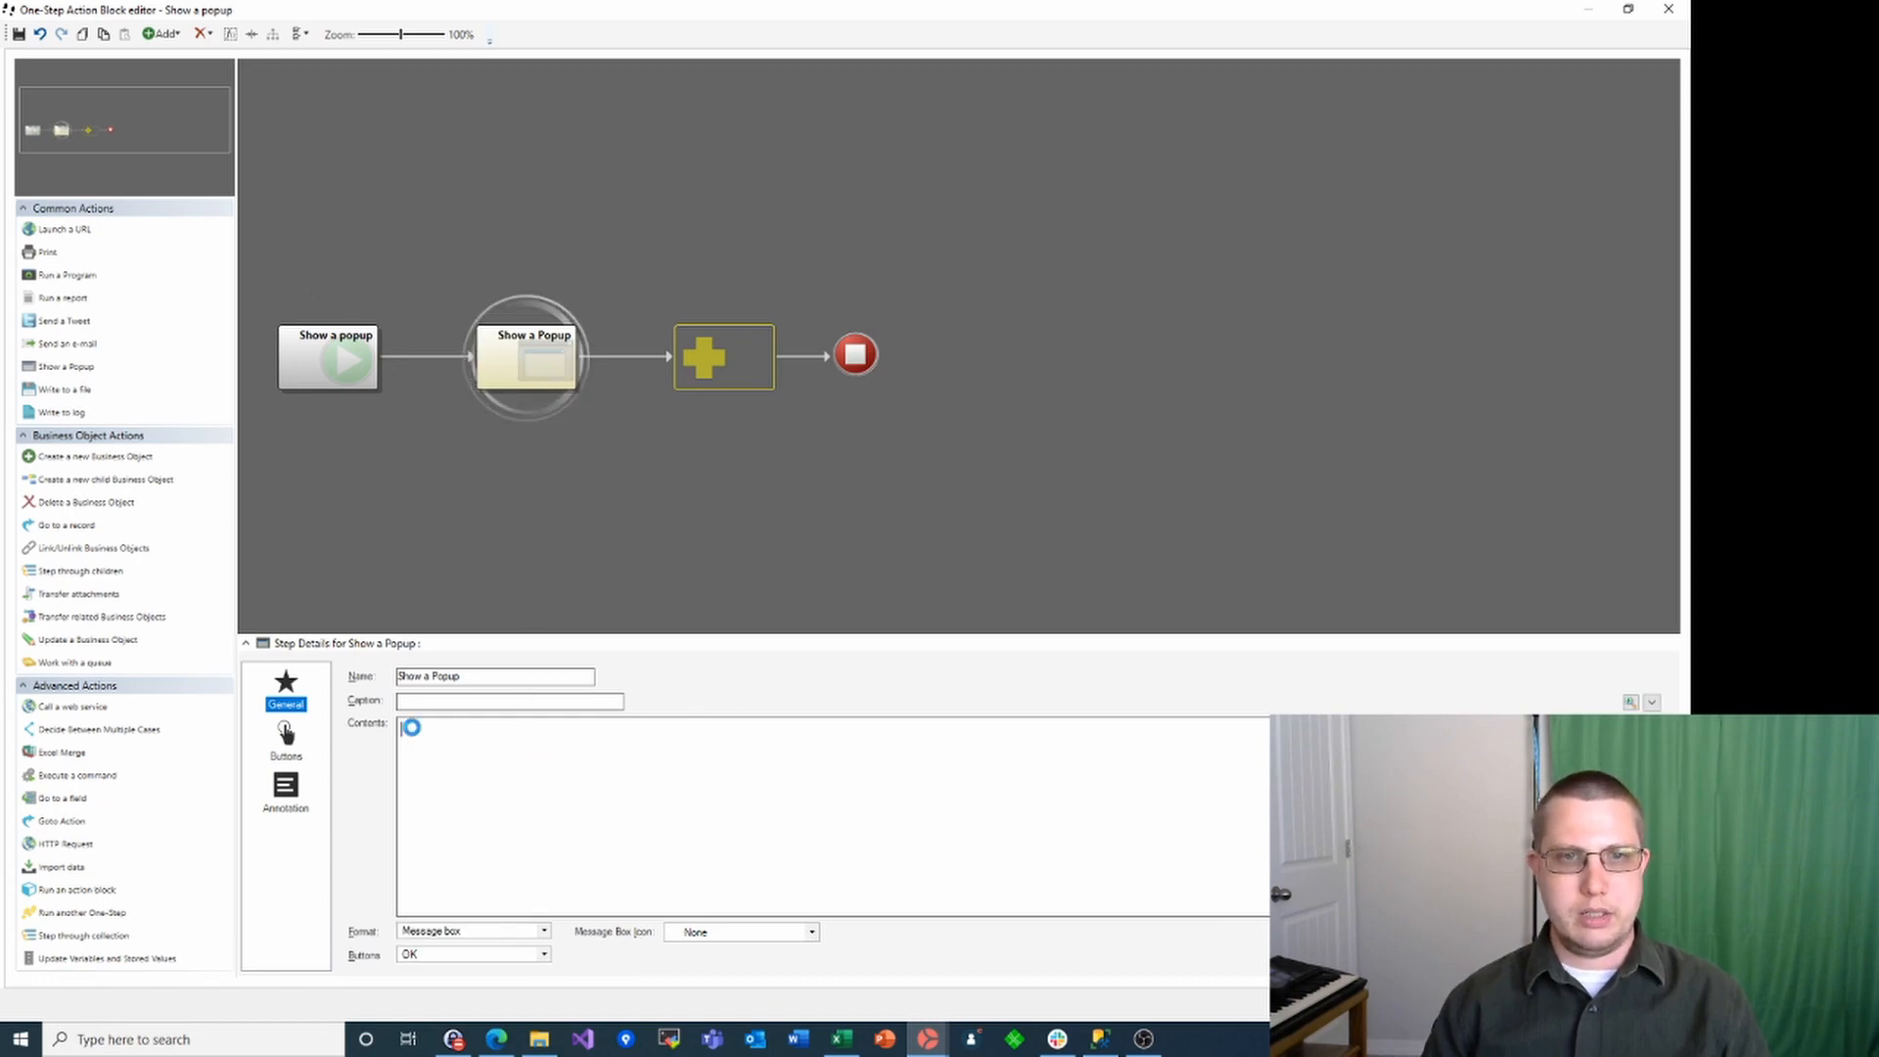
click(437, 735)
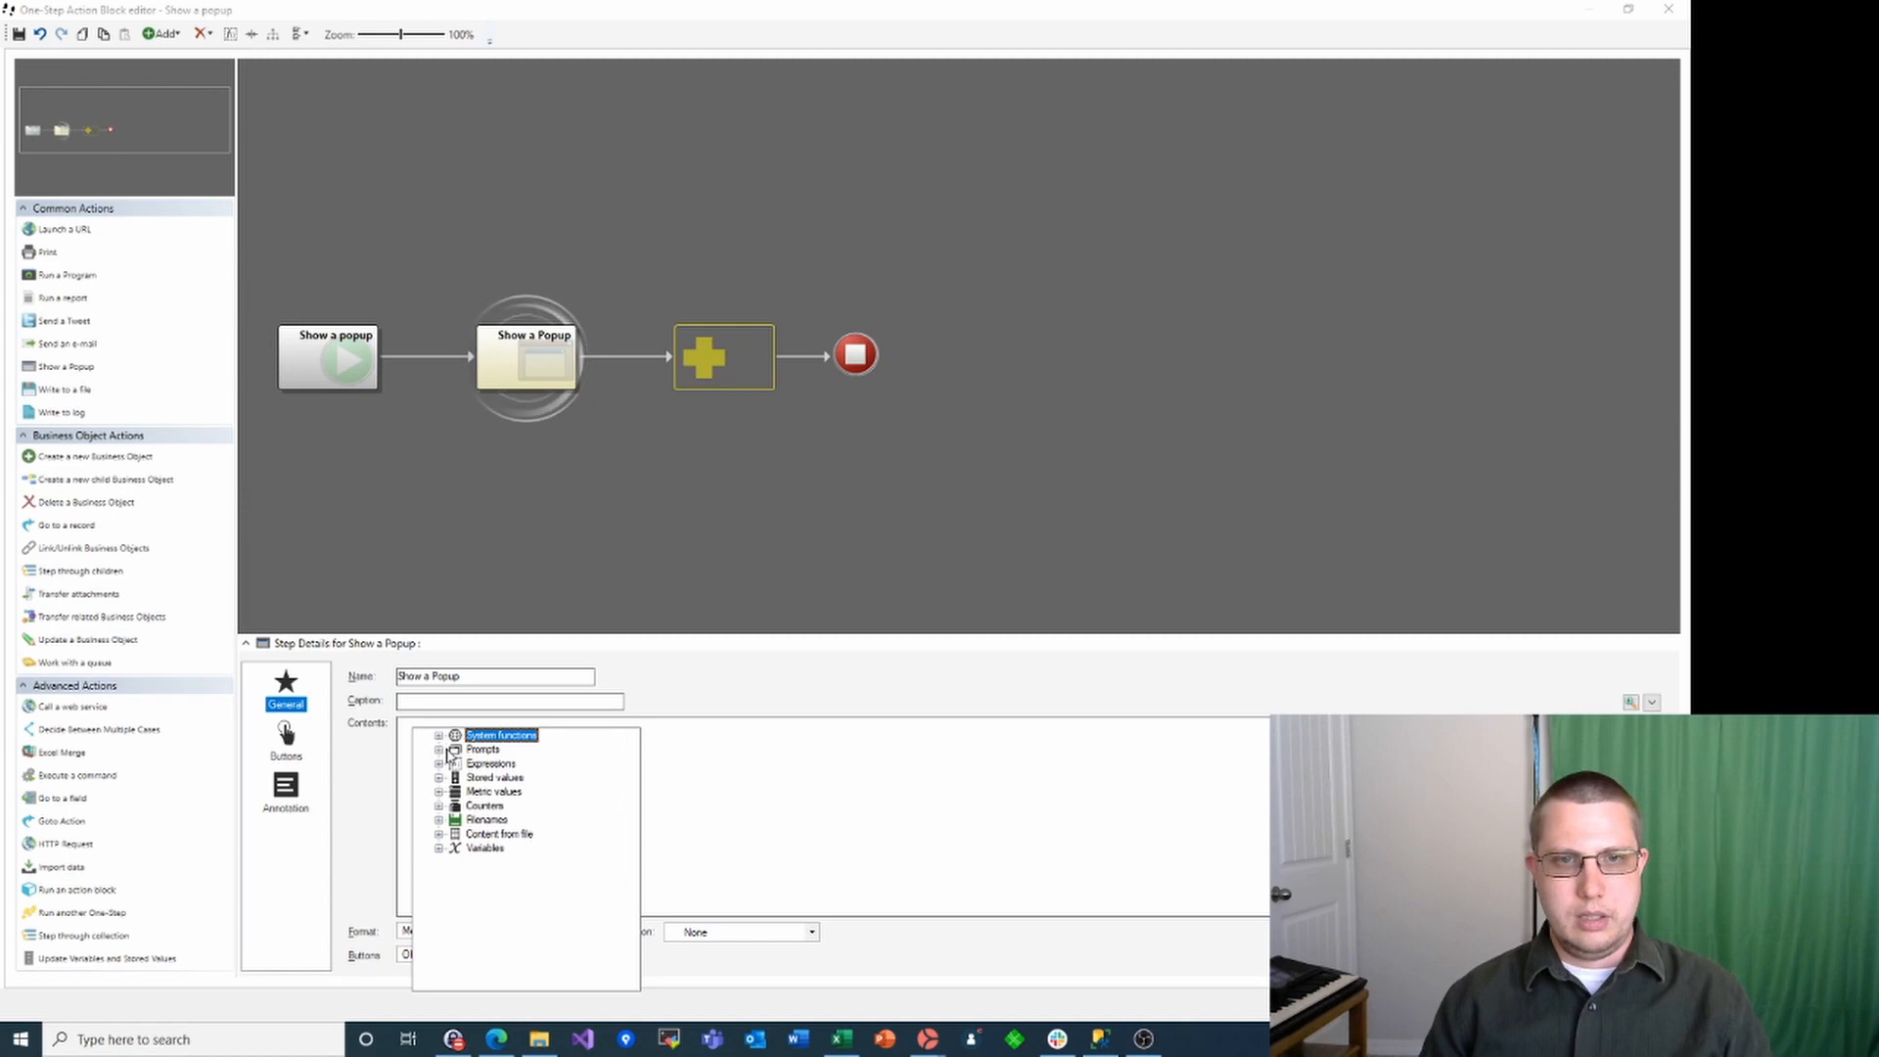
click(438, 848)
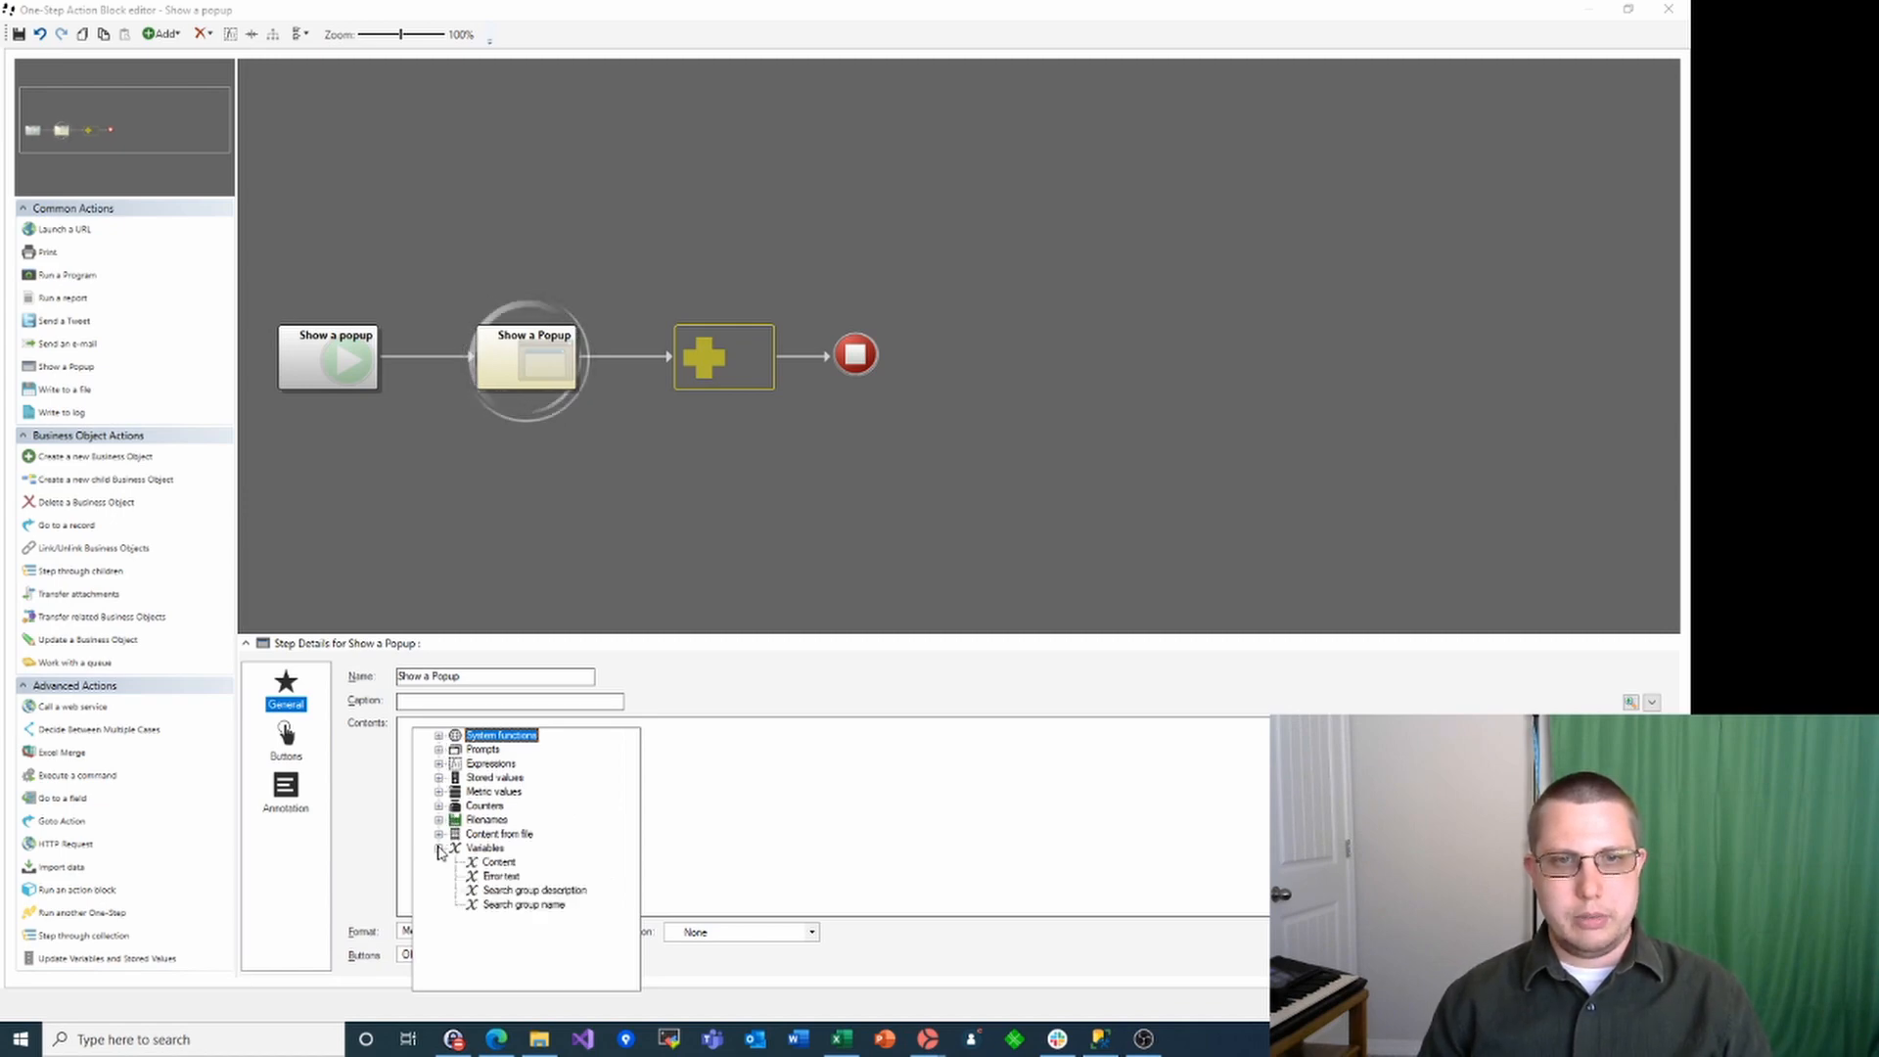
click(499, 863)
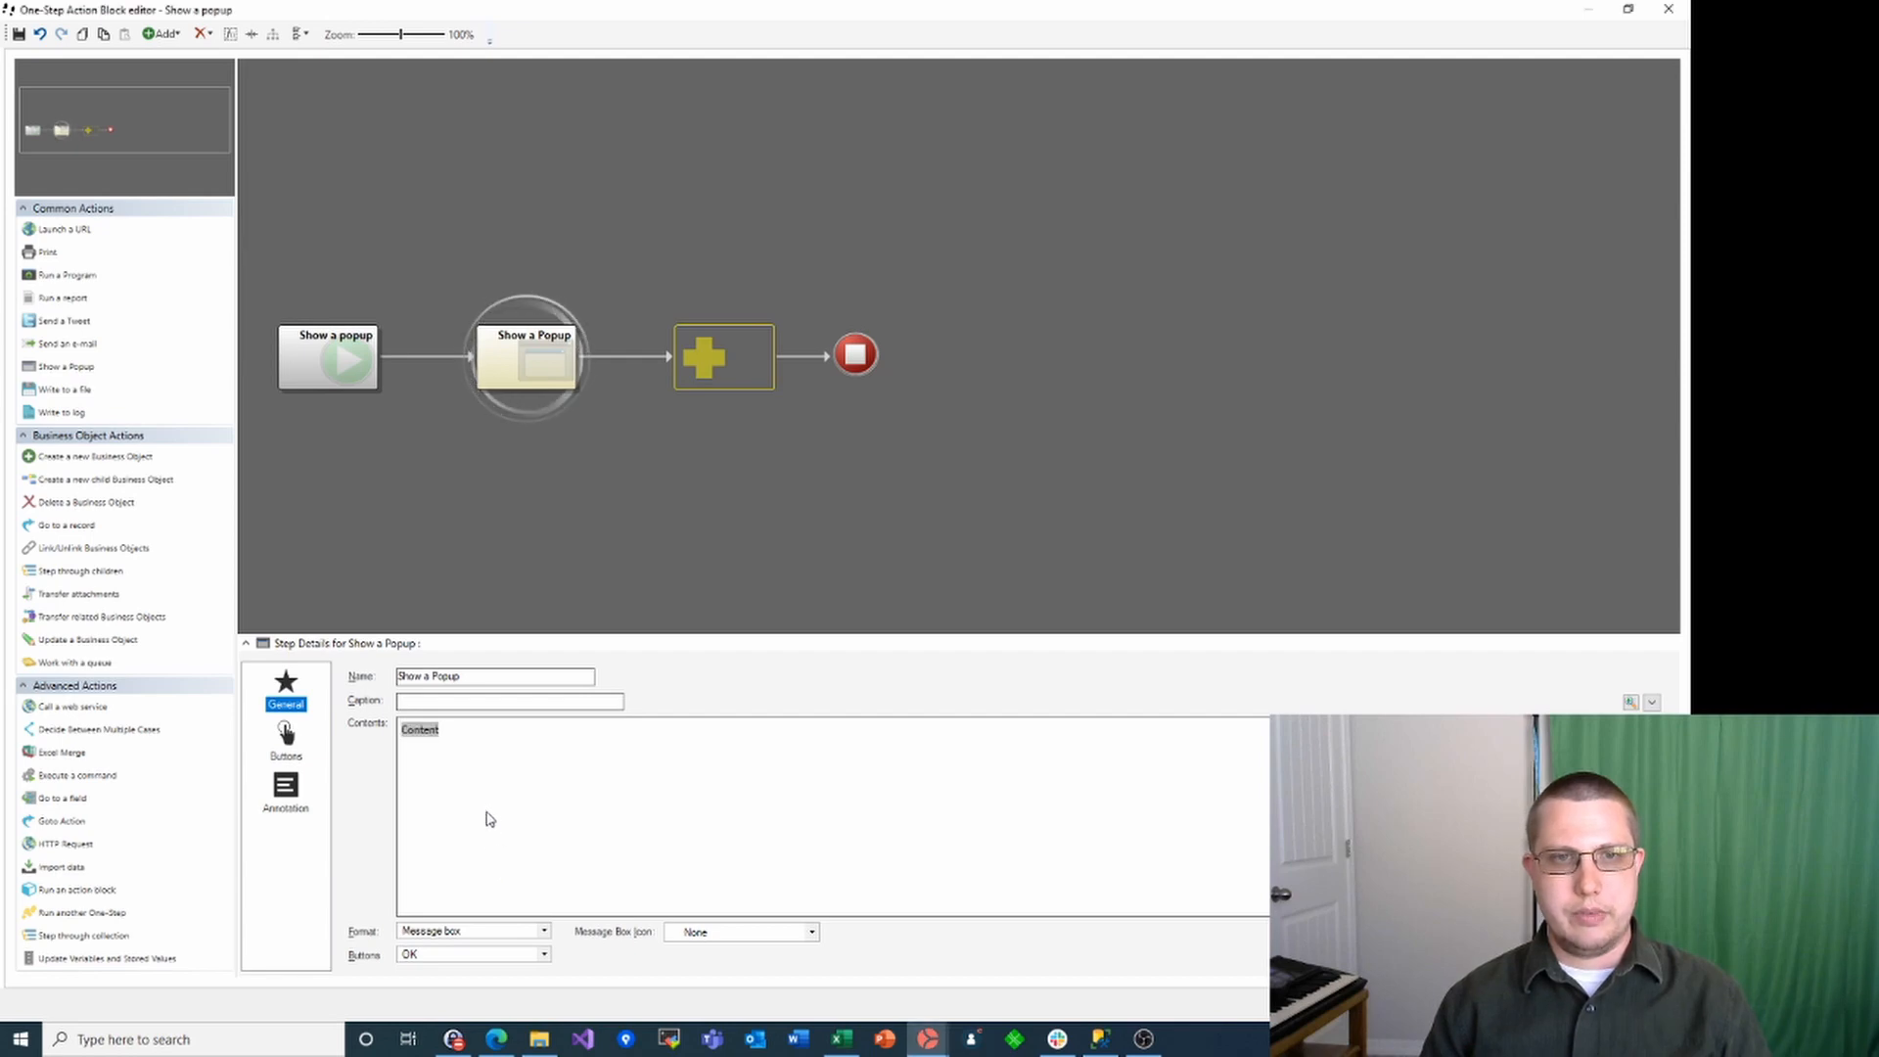
Recheck the block's Content parameter and set the caption of the Show a Popup action to "Hello"
click(331, 361)
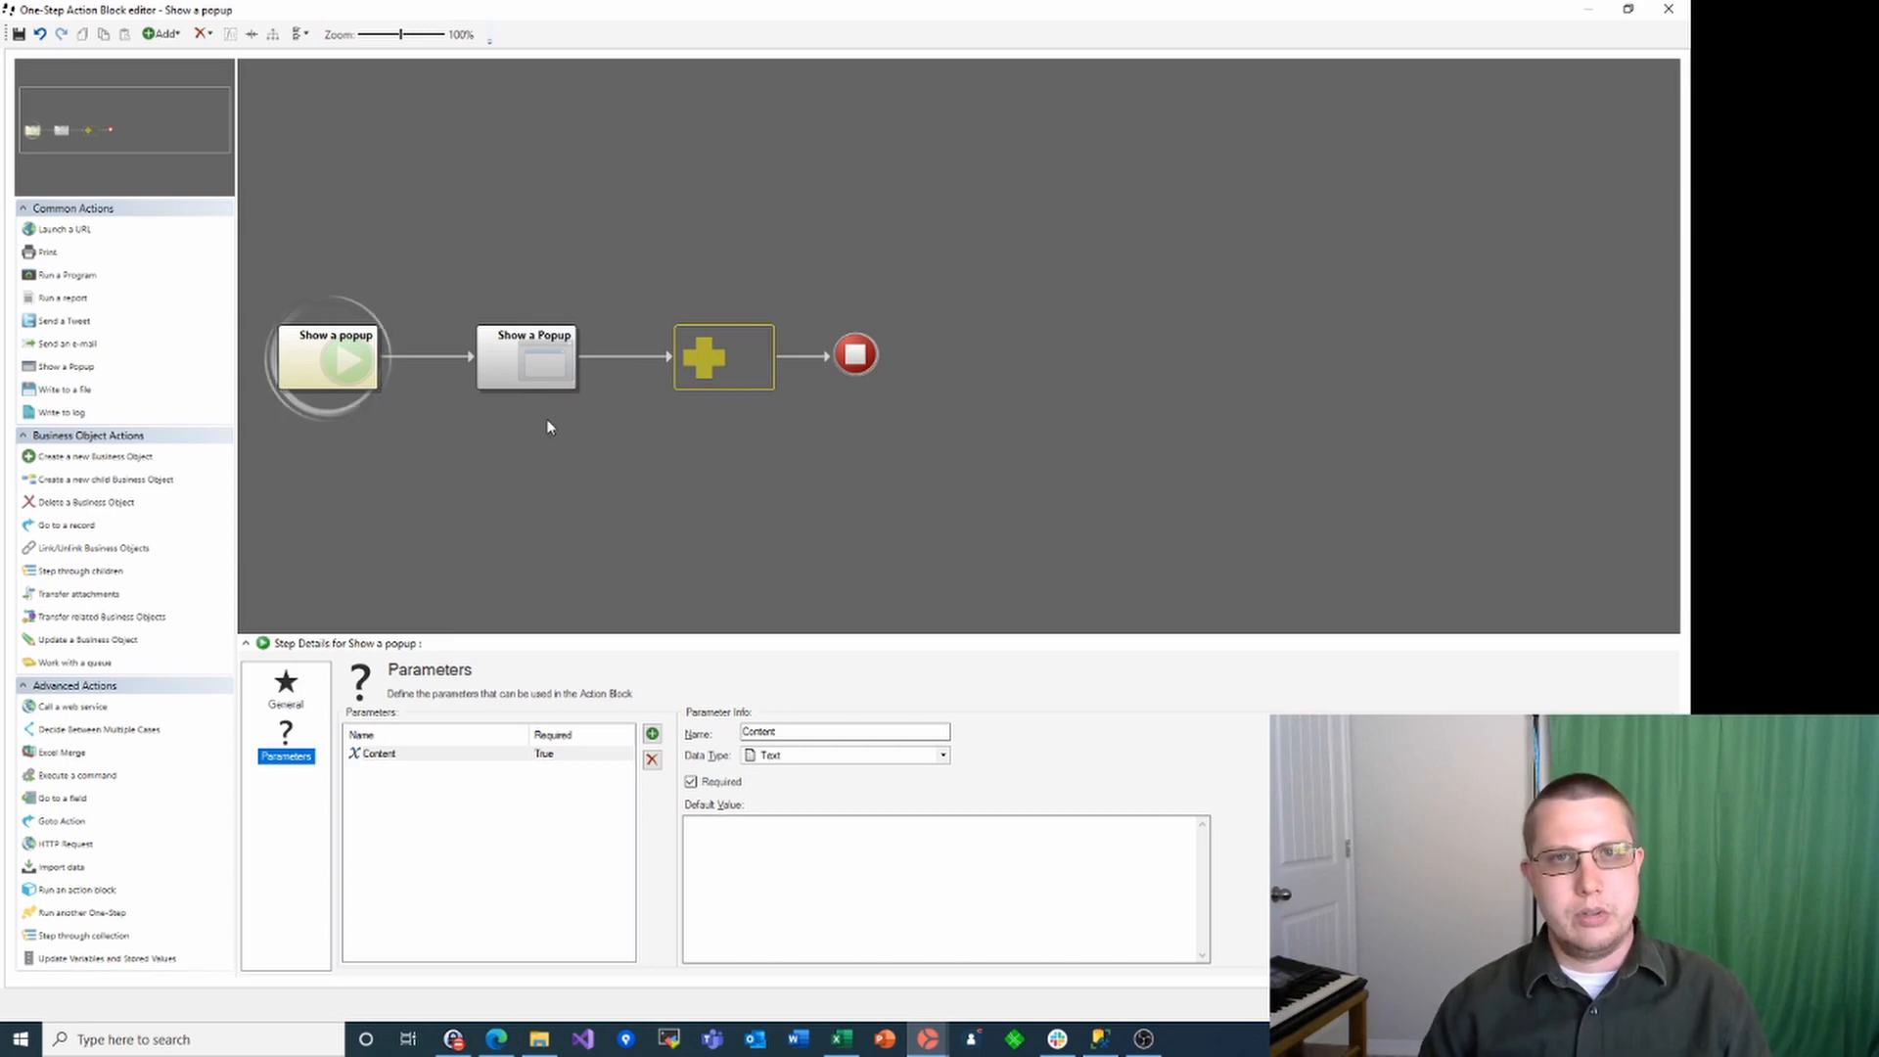
click(524, 360)
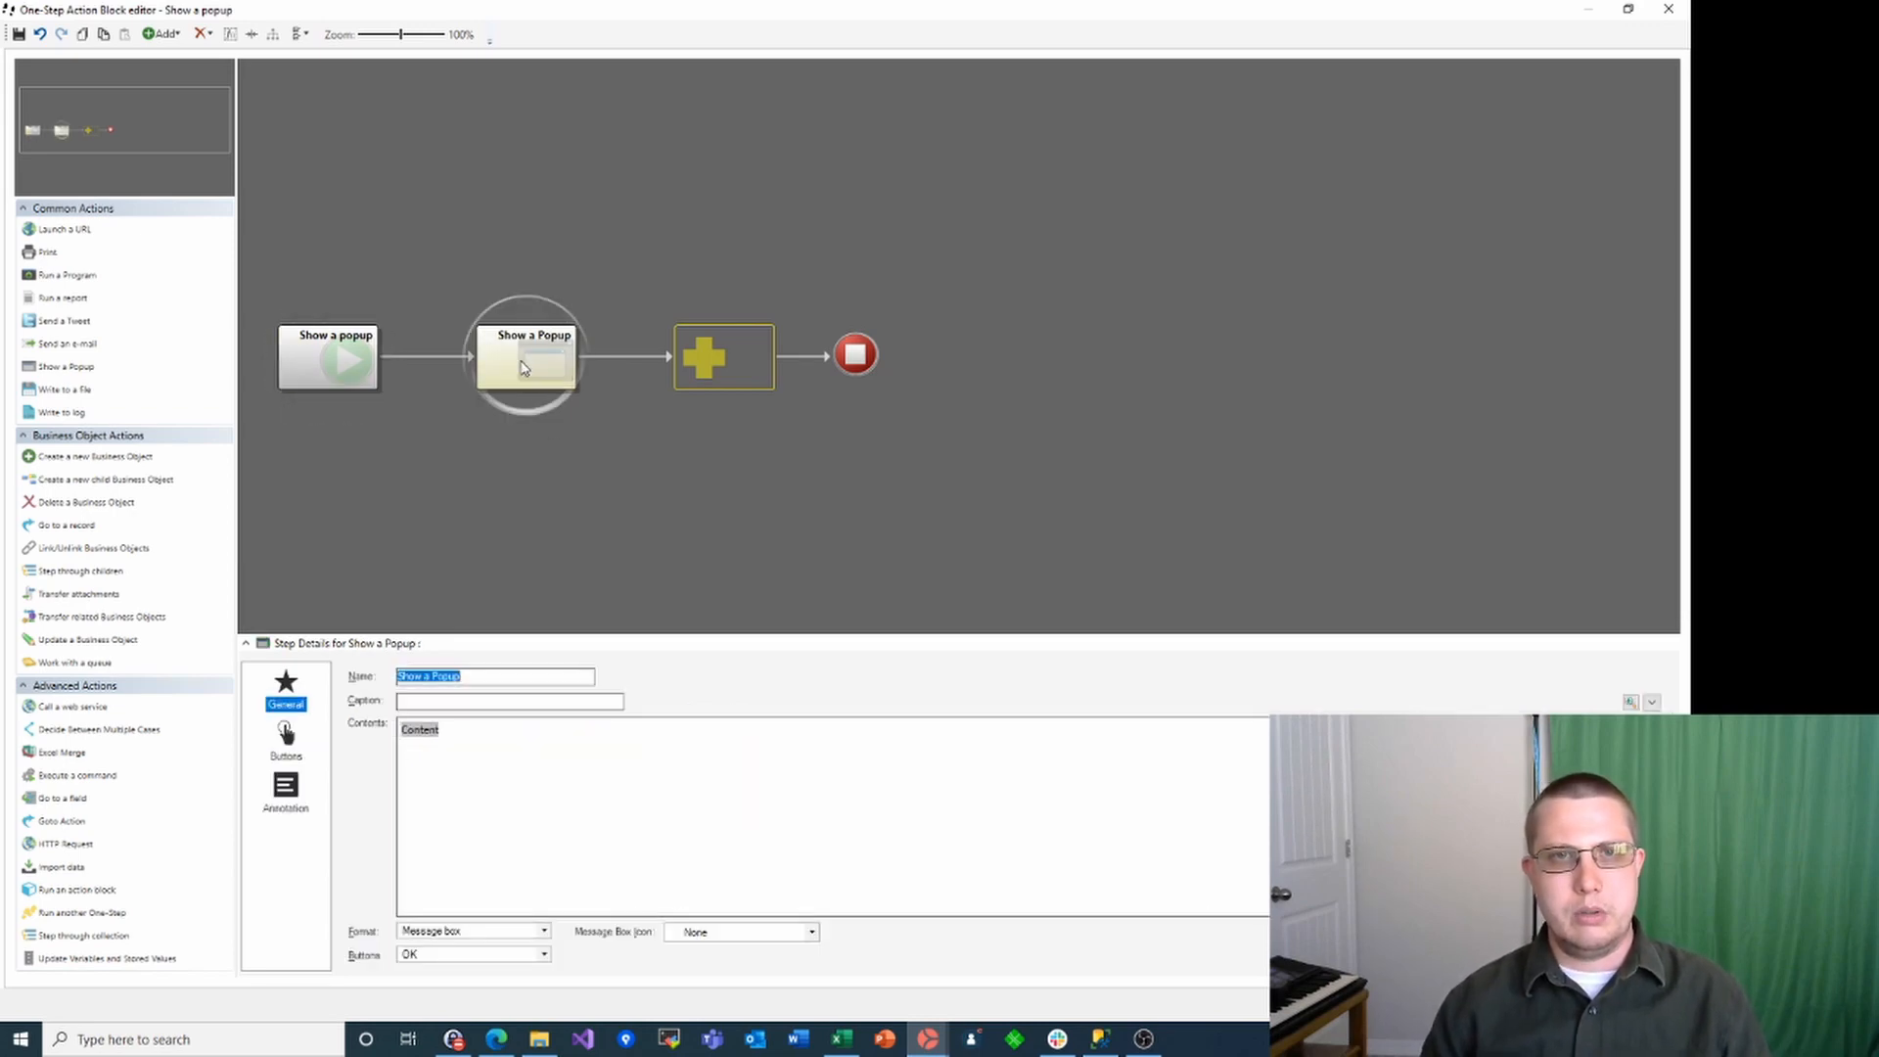
click(460, 701)
text(Hello)
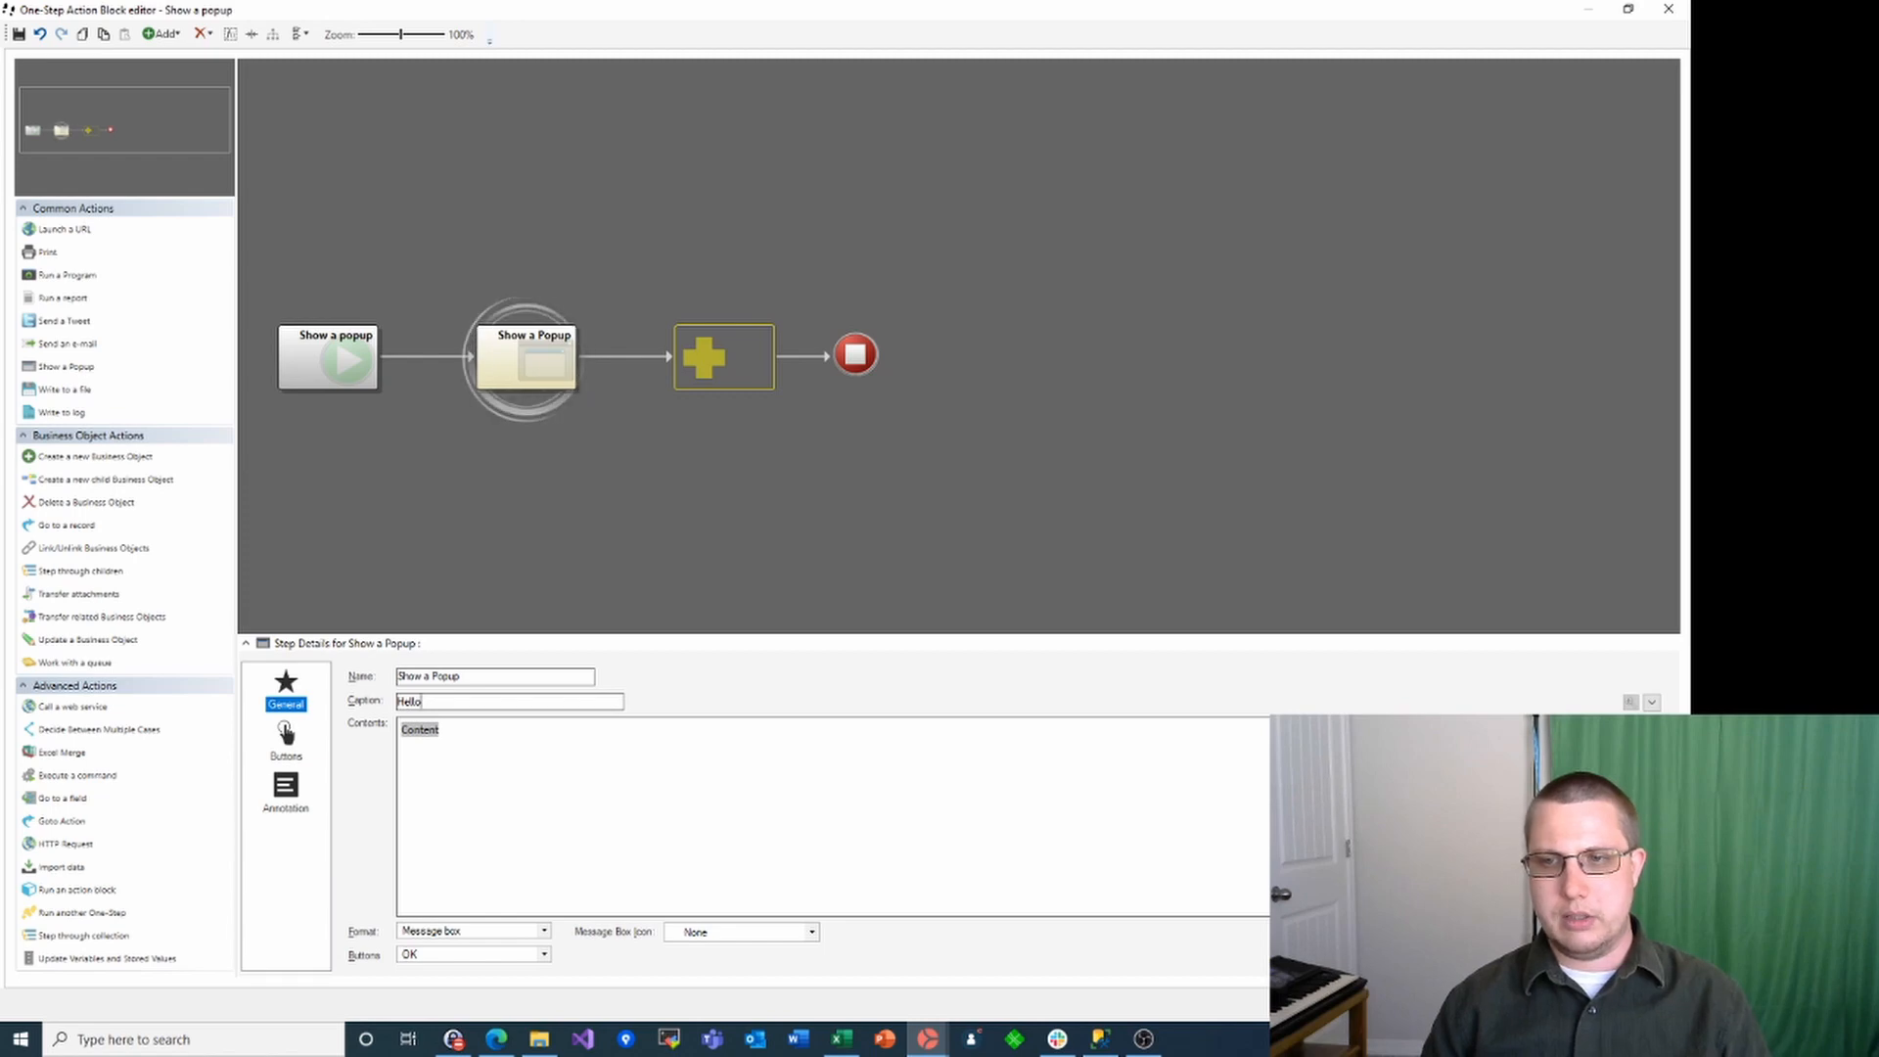
Save the action block and select "Show a popup" as the block that the One-Step's action runs
click(1573, 1005)
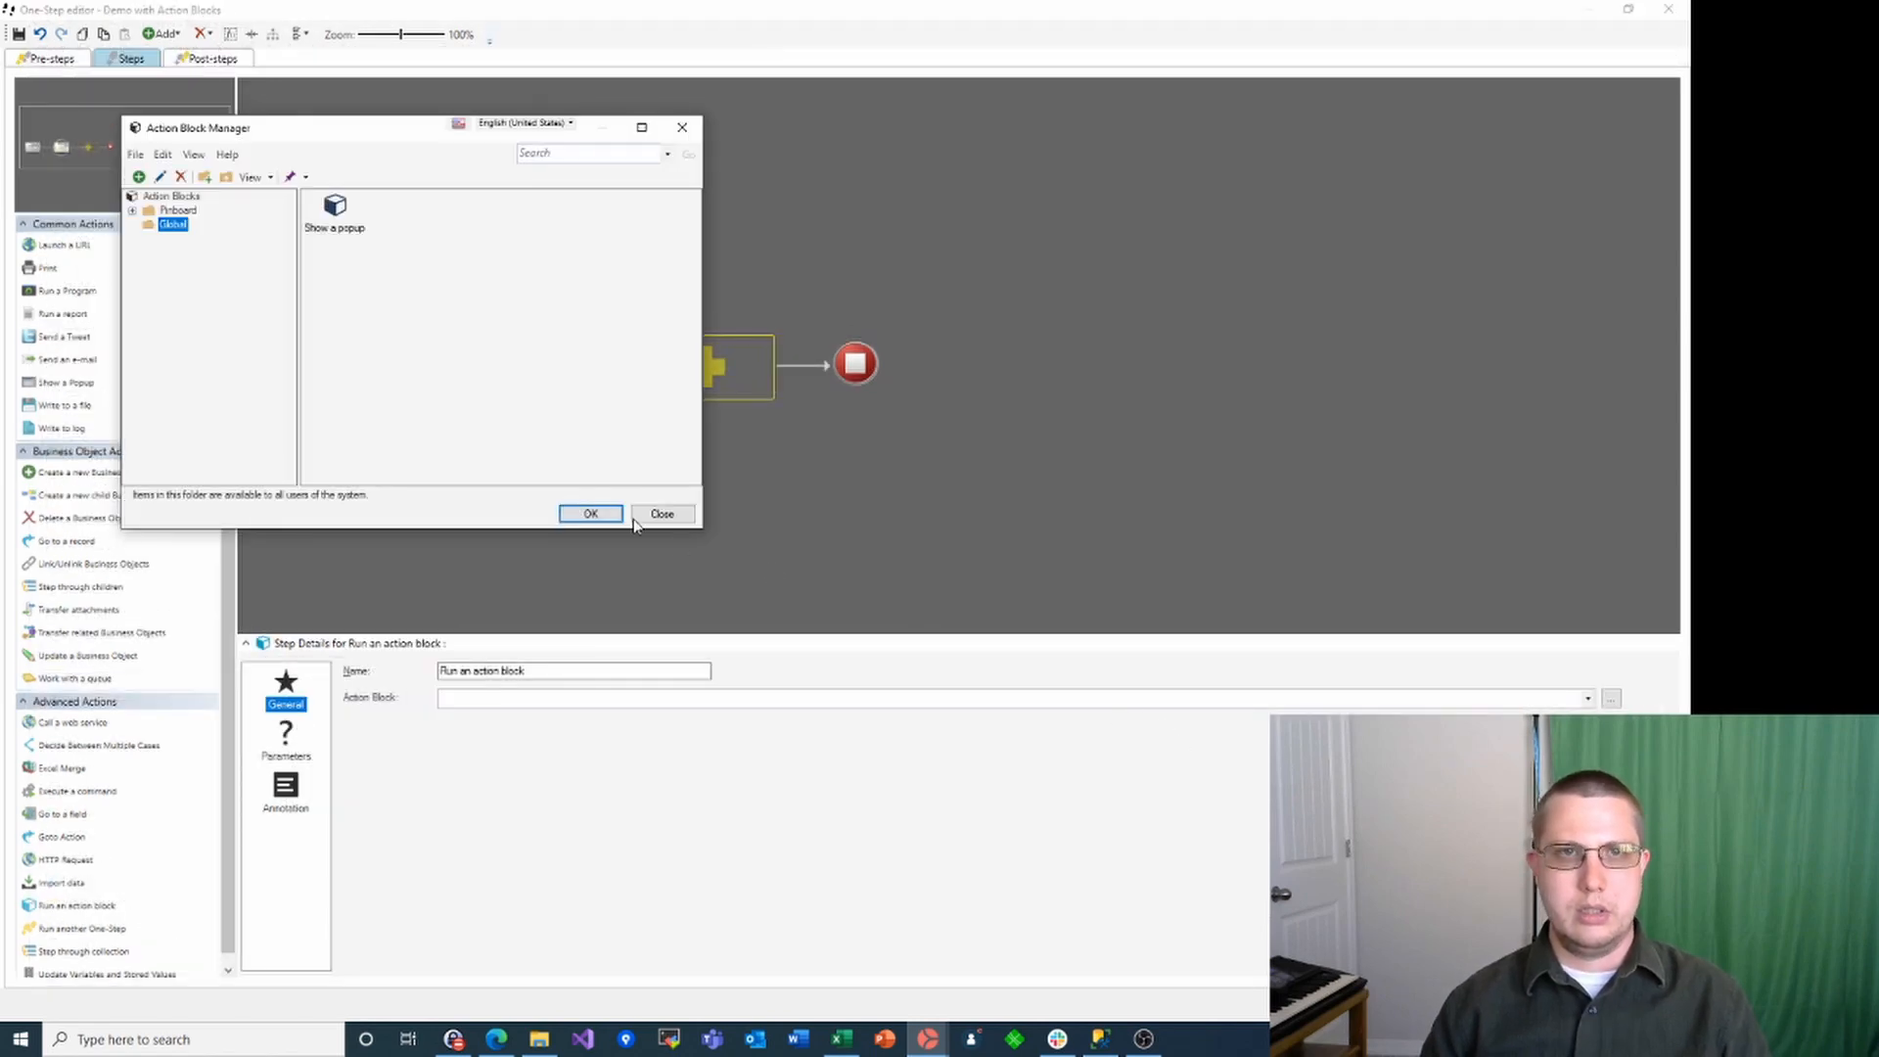
click(356, 231)
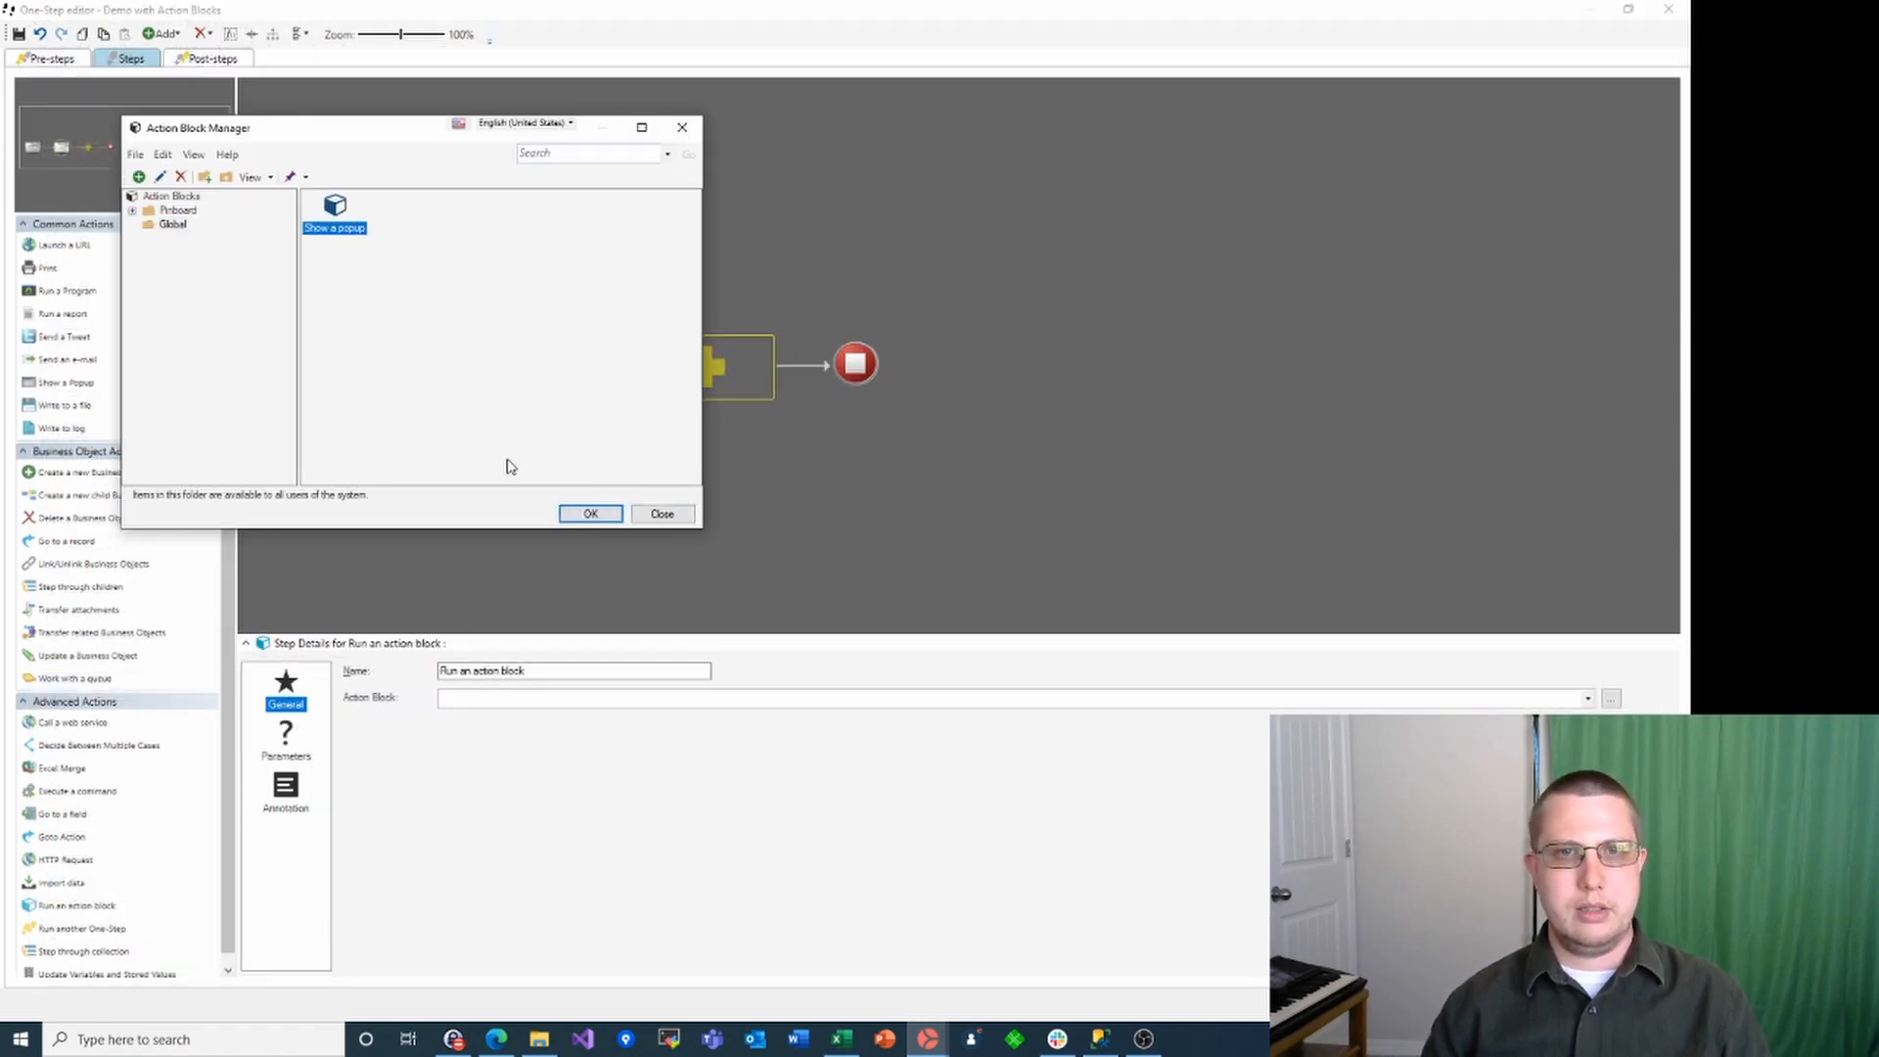
click(582, 511)
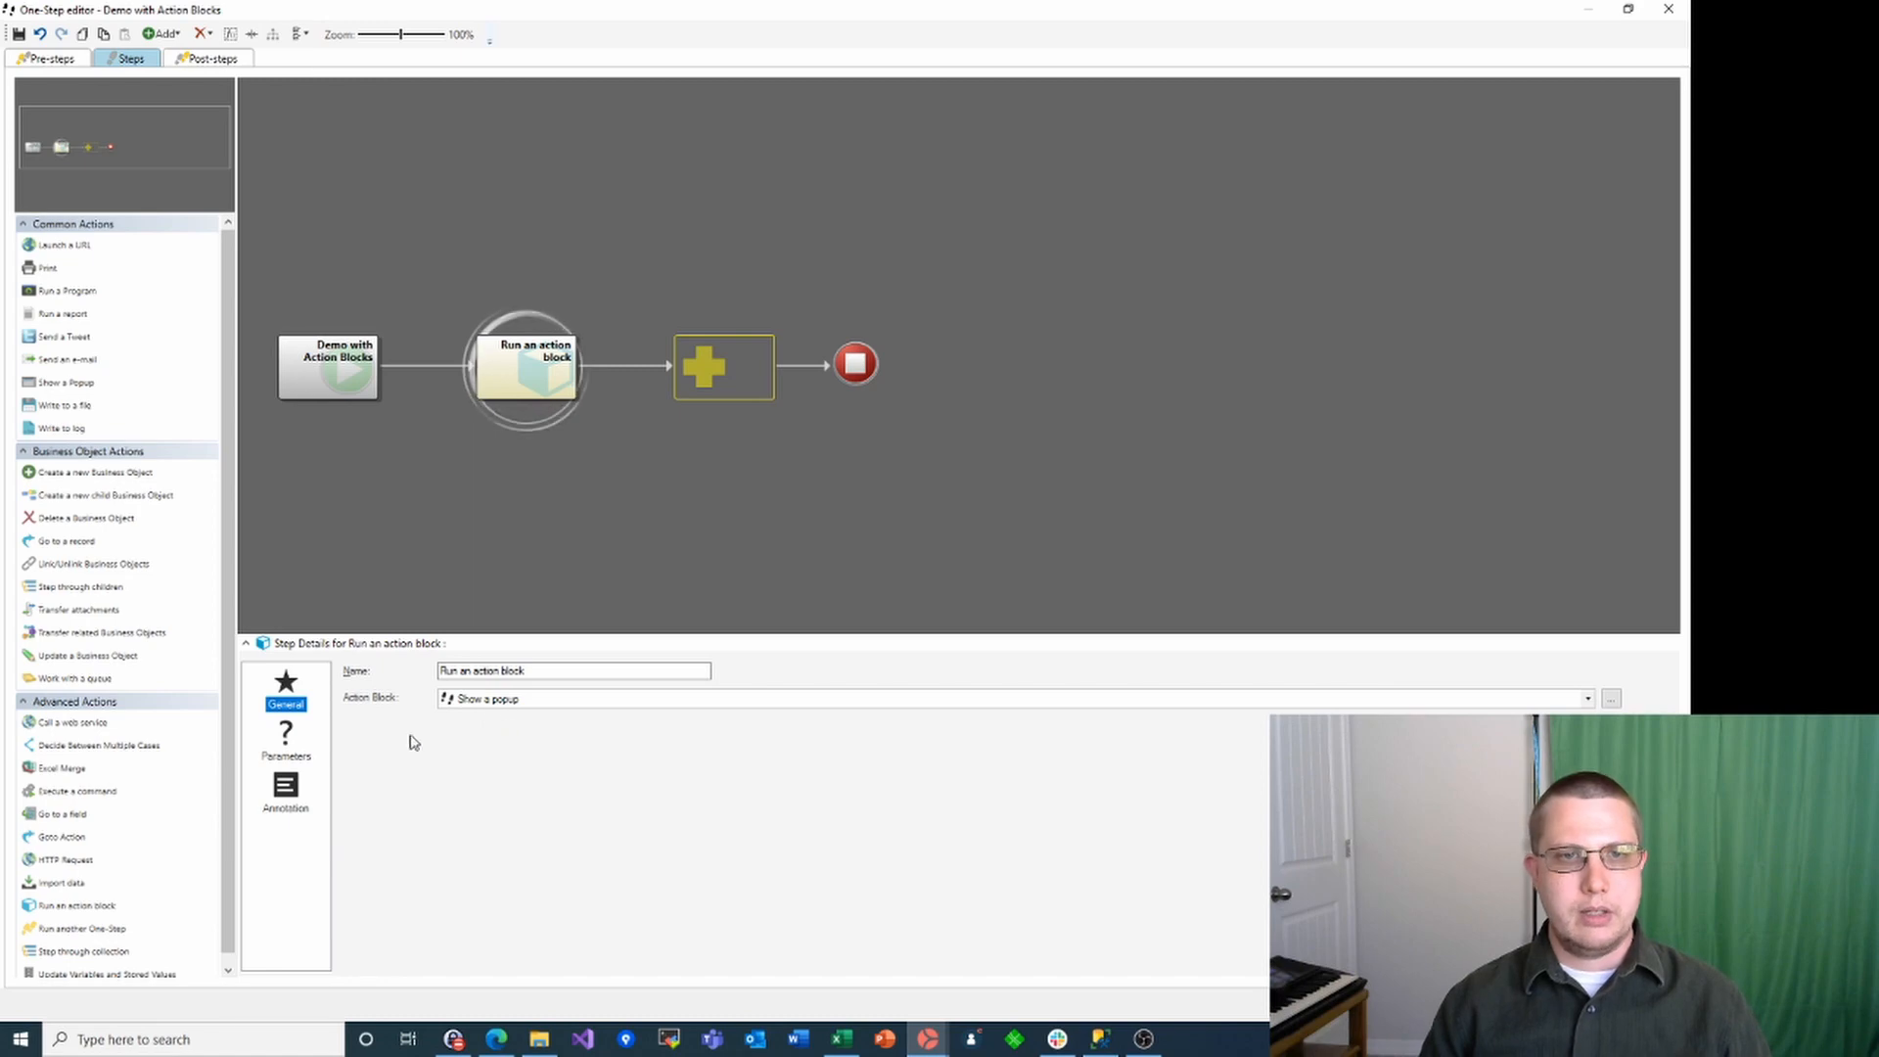
Supply the Content parameter's value from a new prompt that reads "Enter the value for Content:", and save the prompt
click(288, 751)
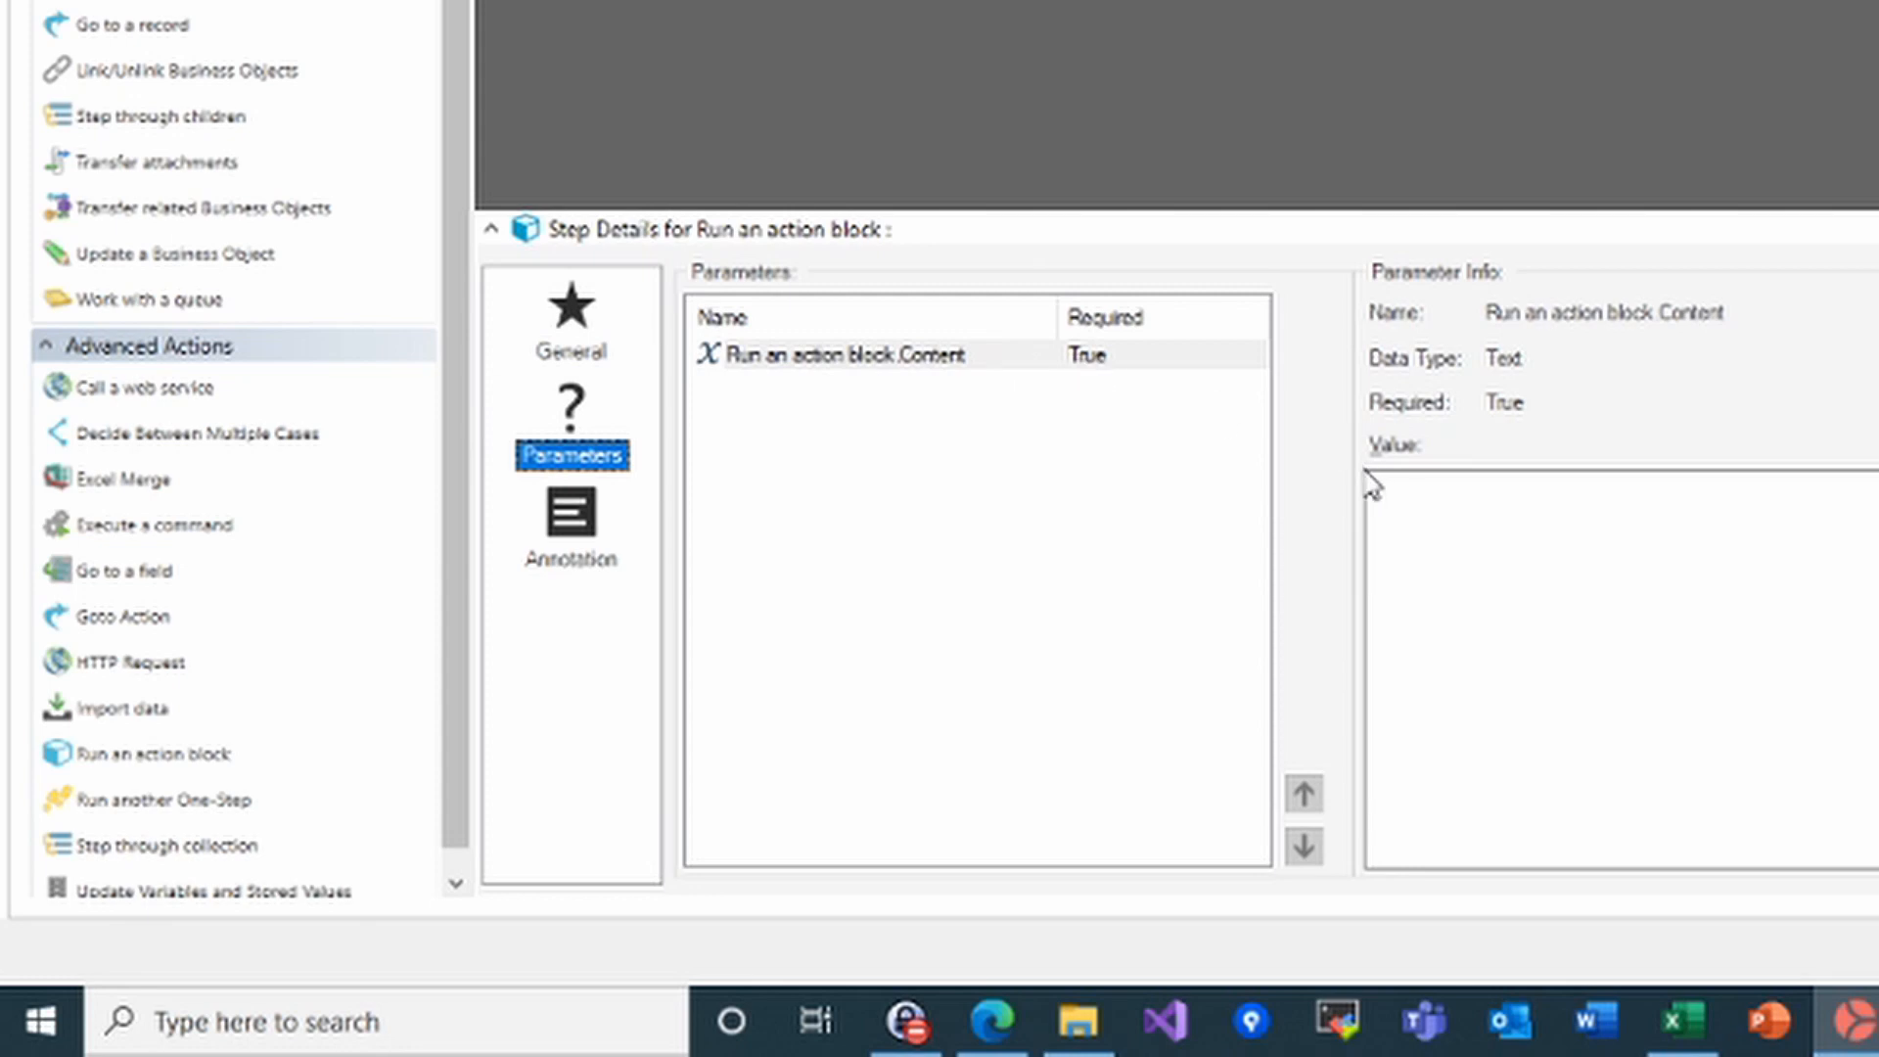
click(1423, 501)
right_click(1423, 499)
click(1472, 517)
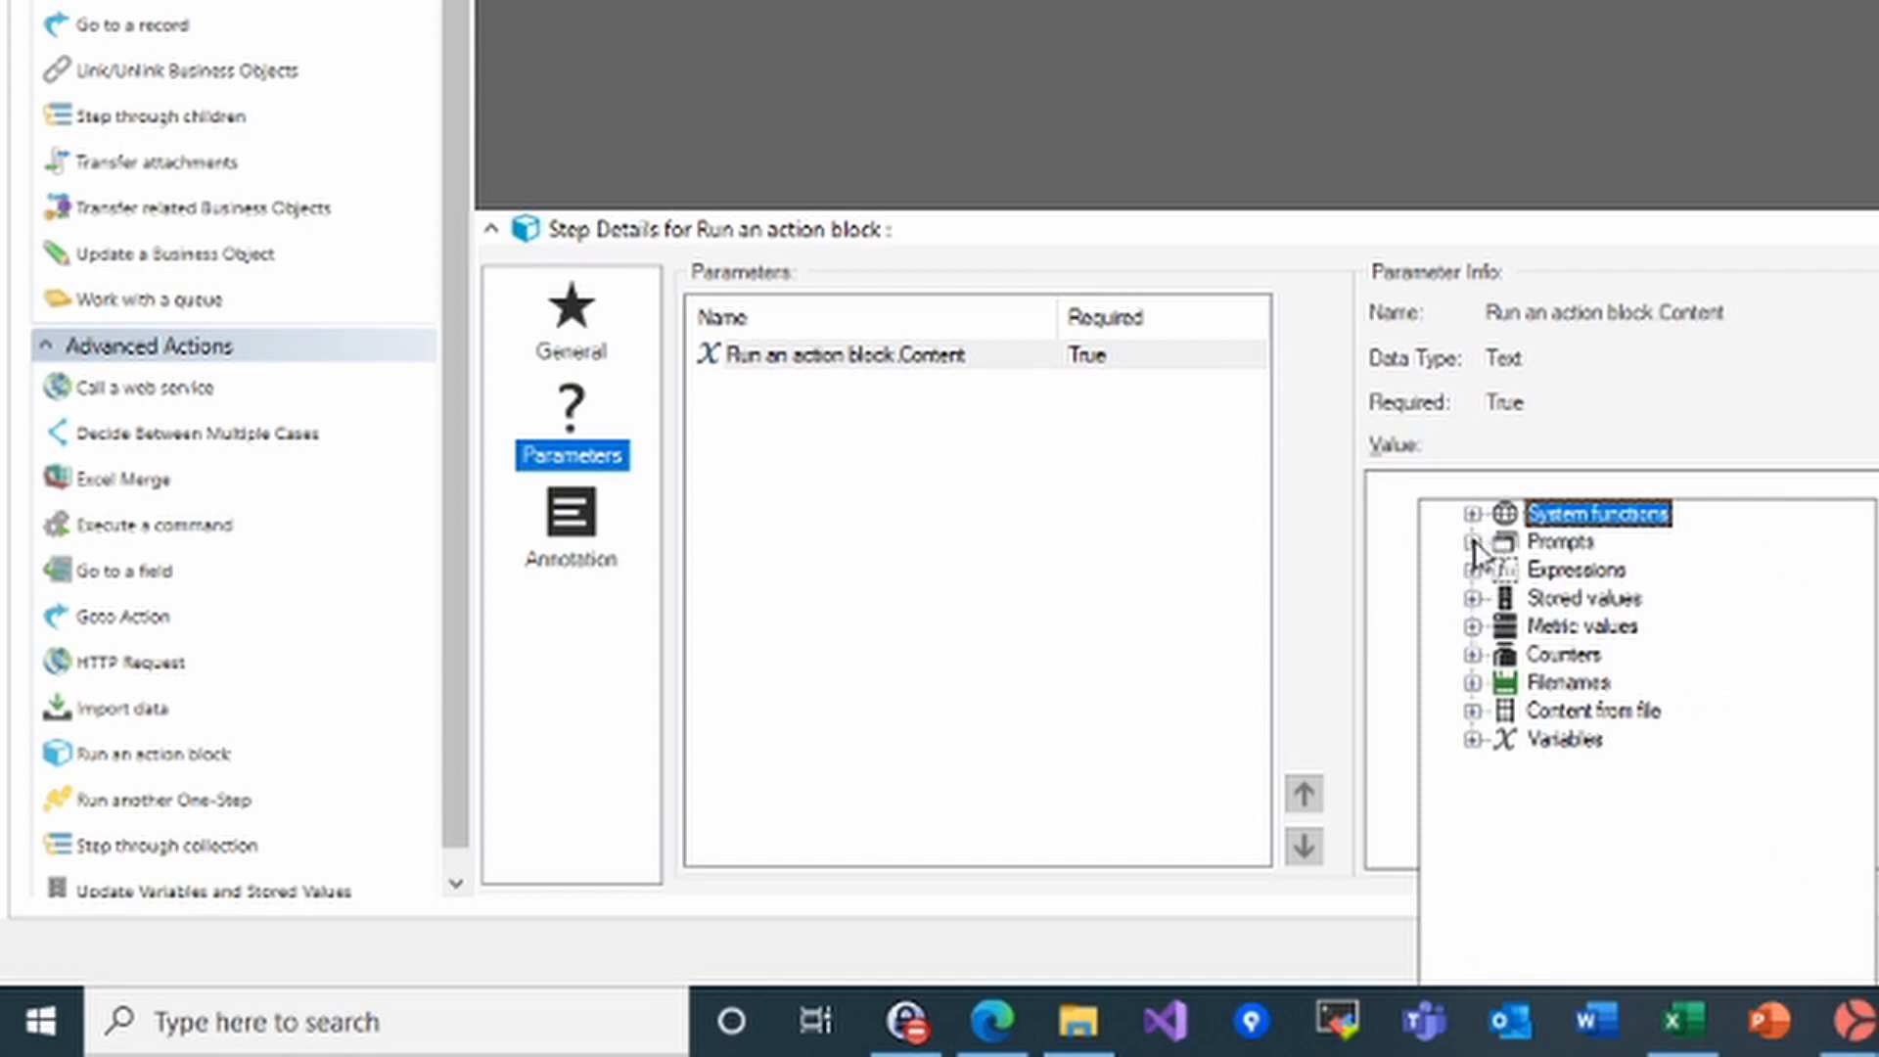
click(1472, 541)
double_click(1574, 579)
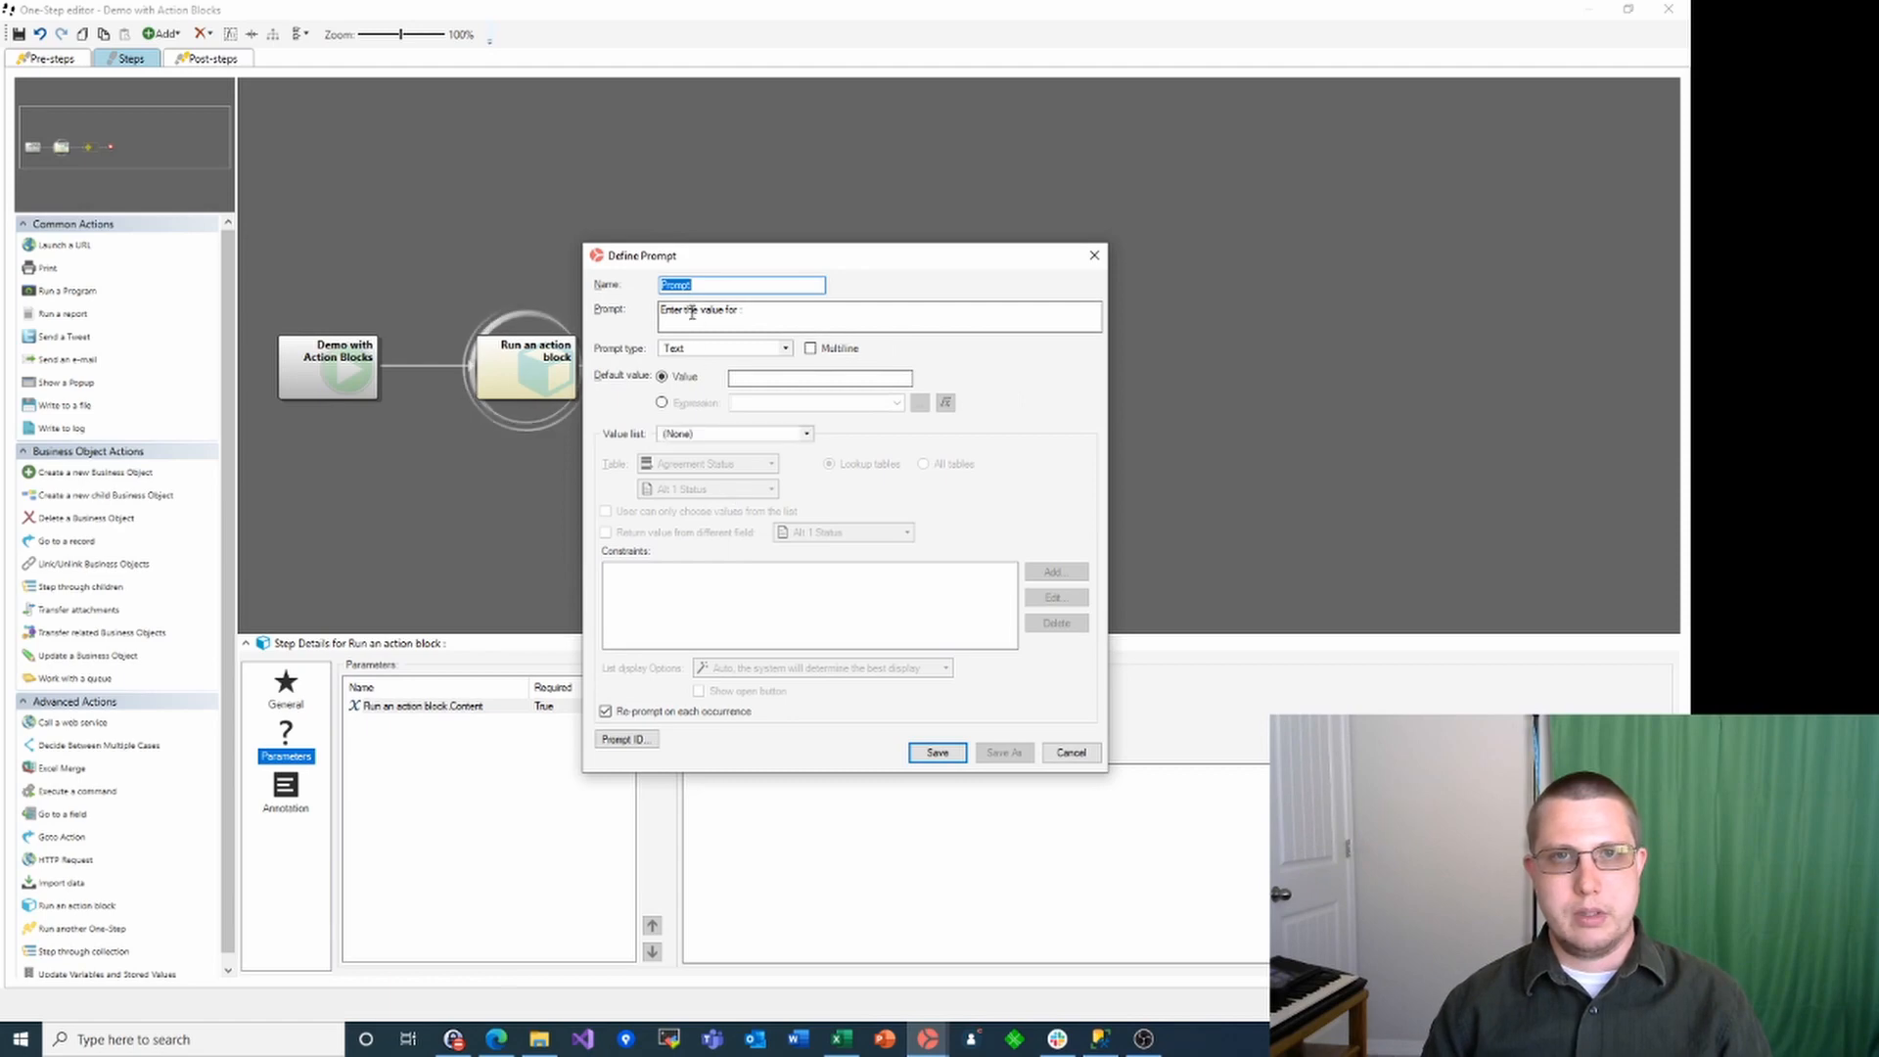
click(741, 313)
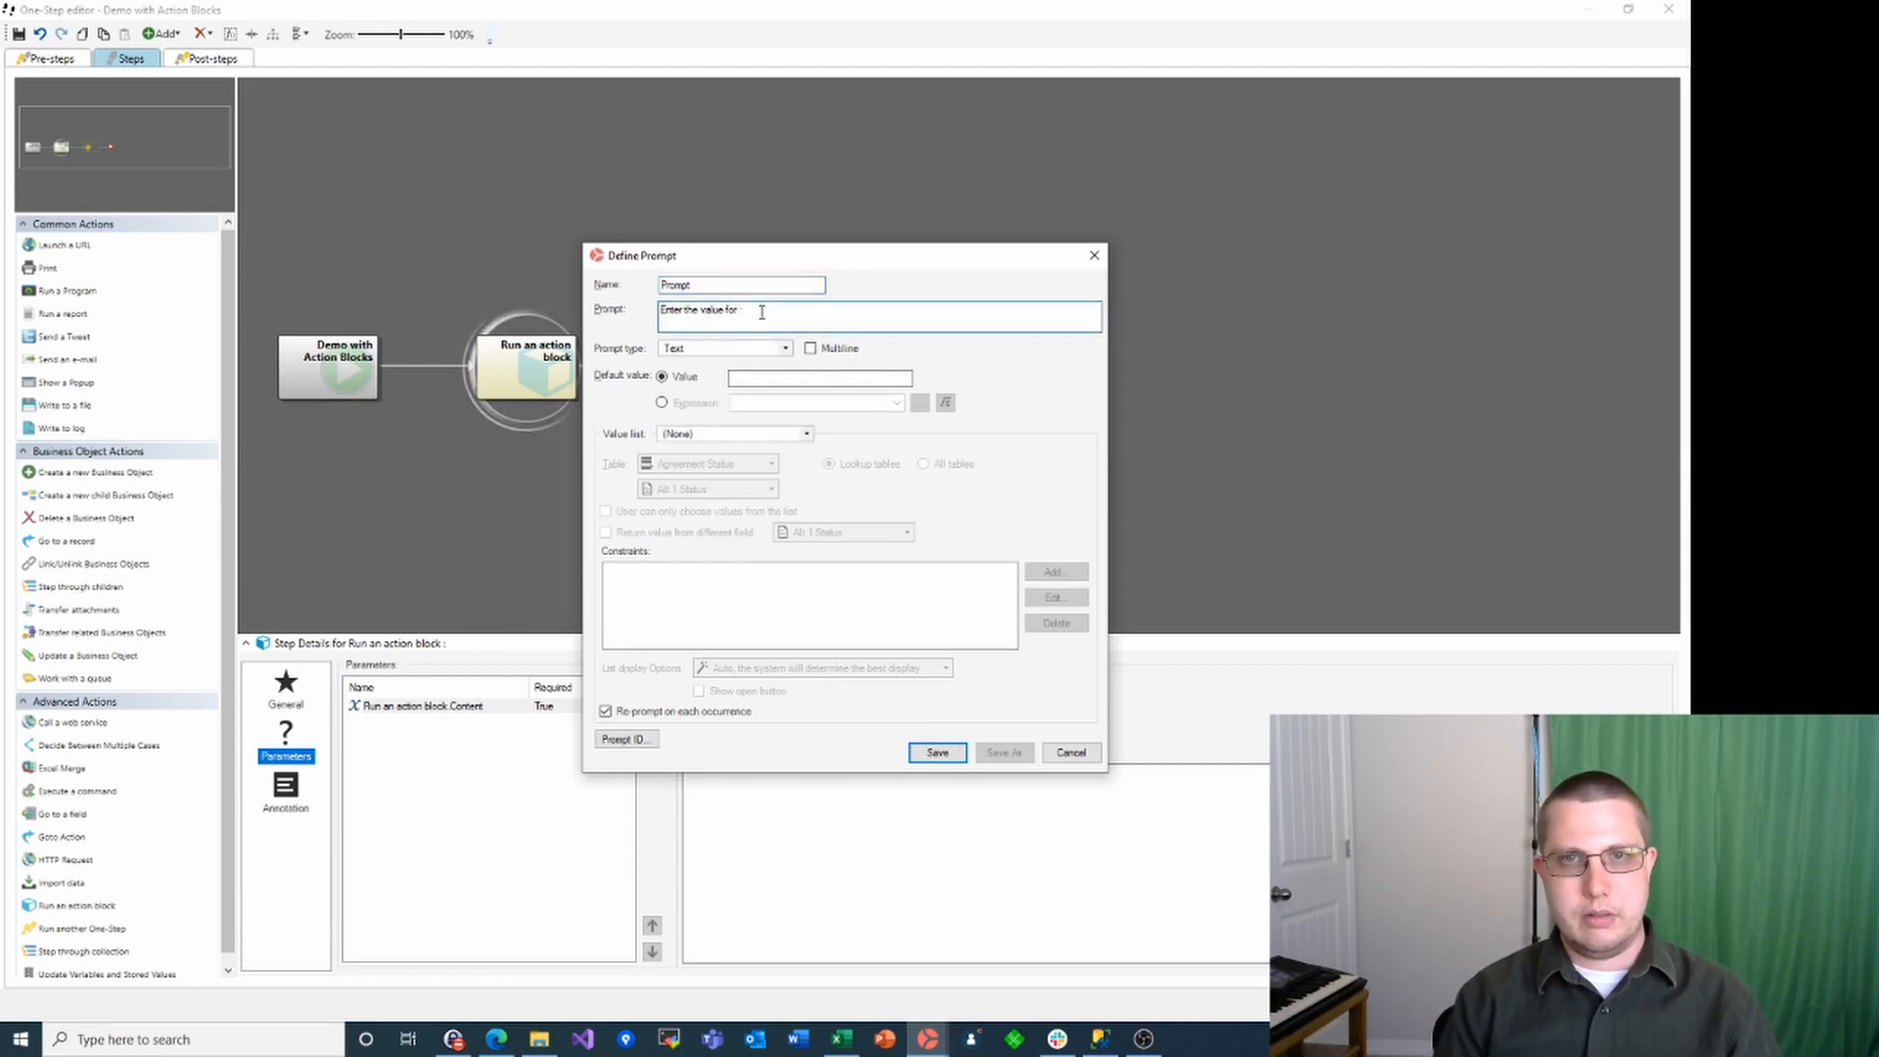
text(Content:)
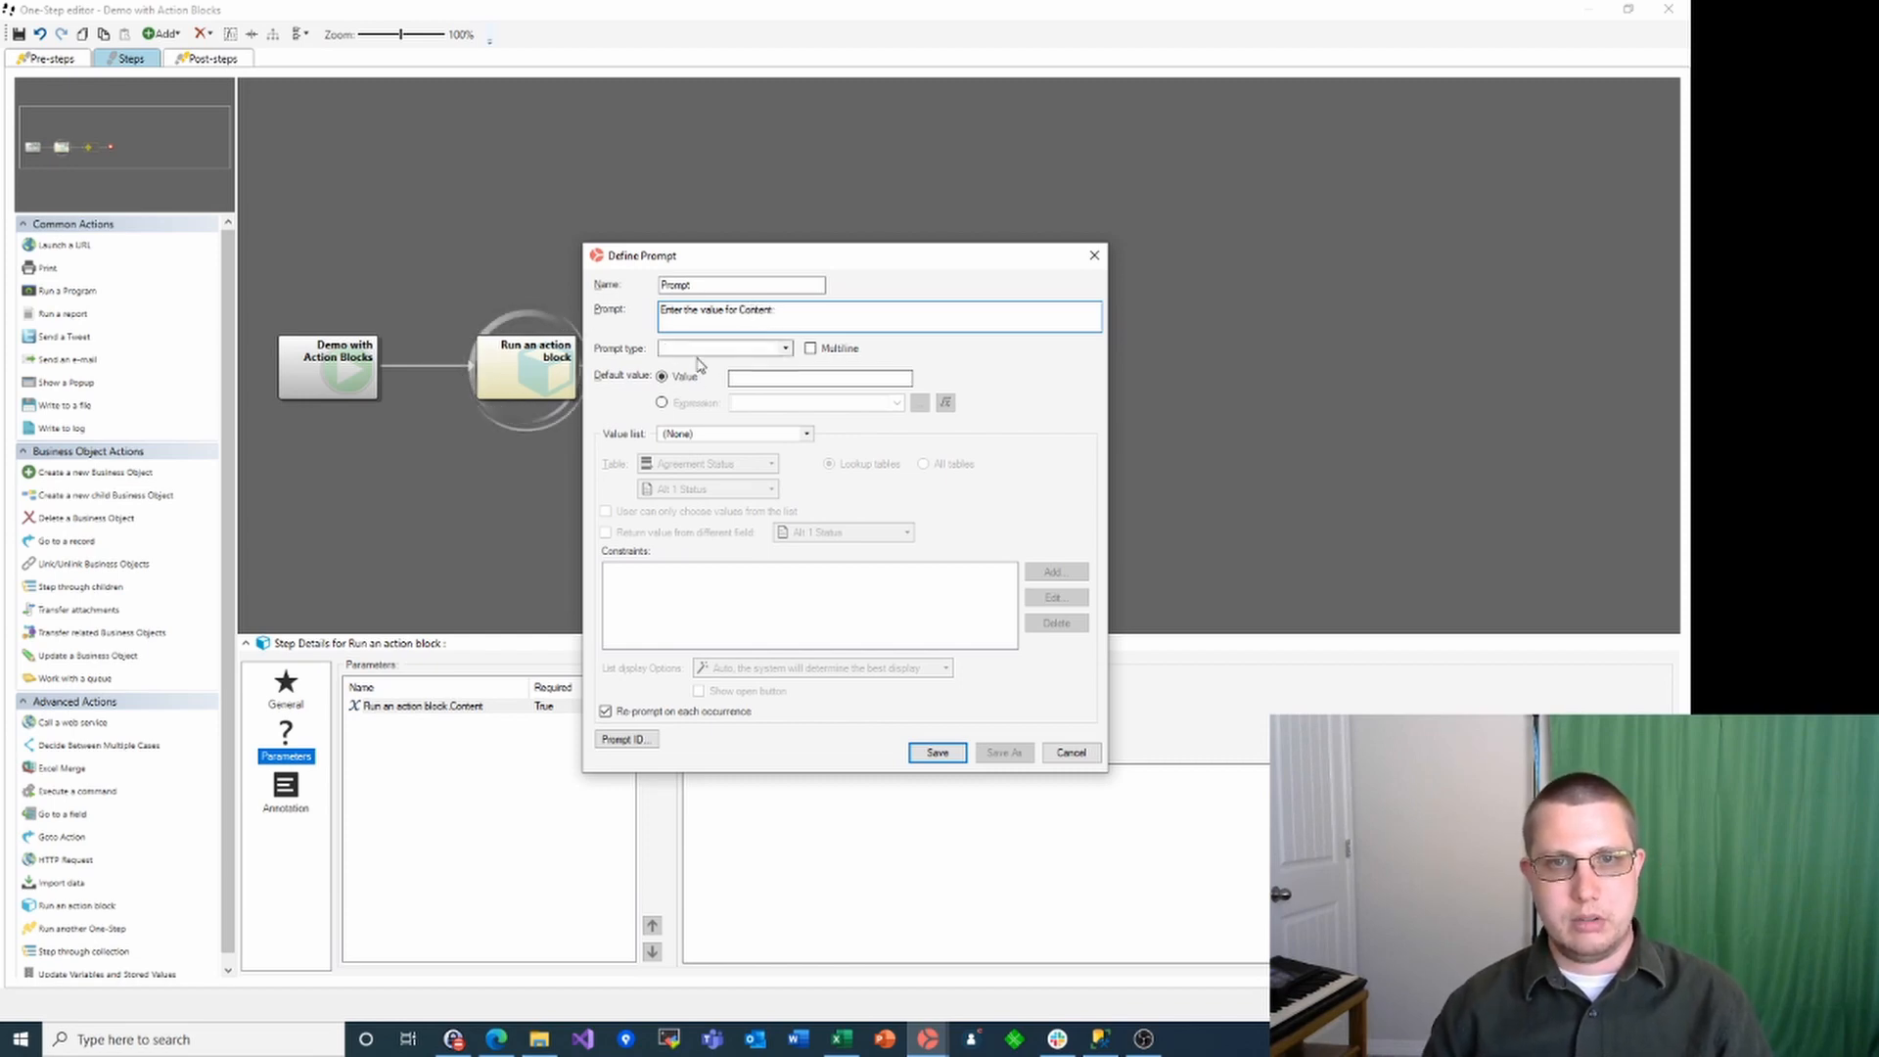
click(937, 752)
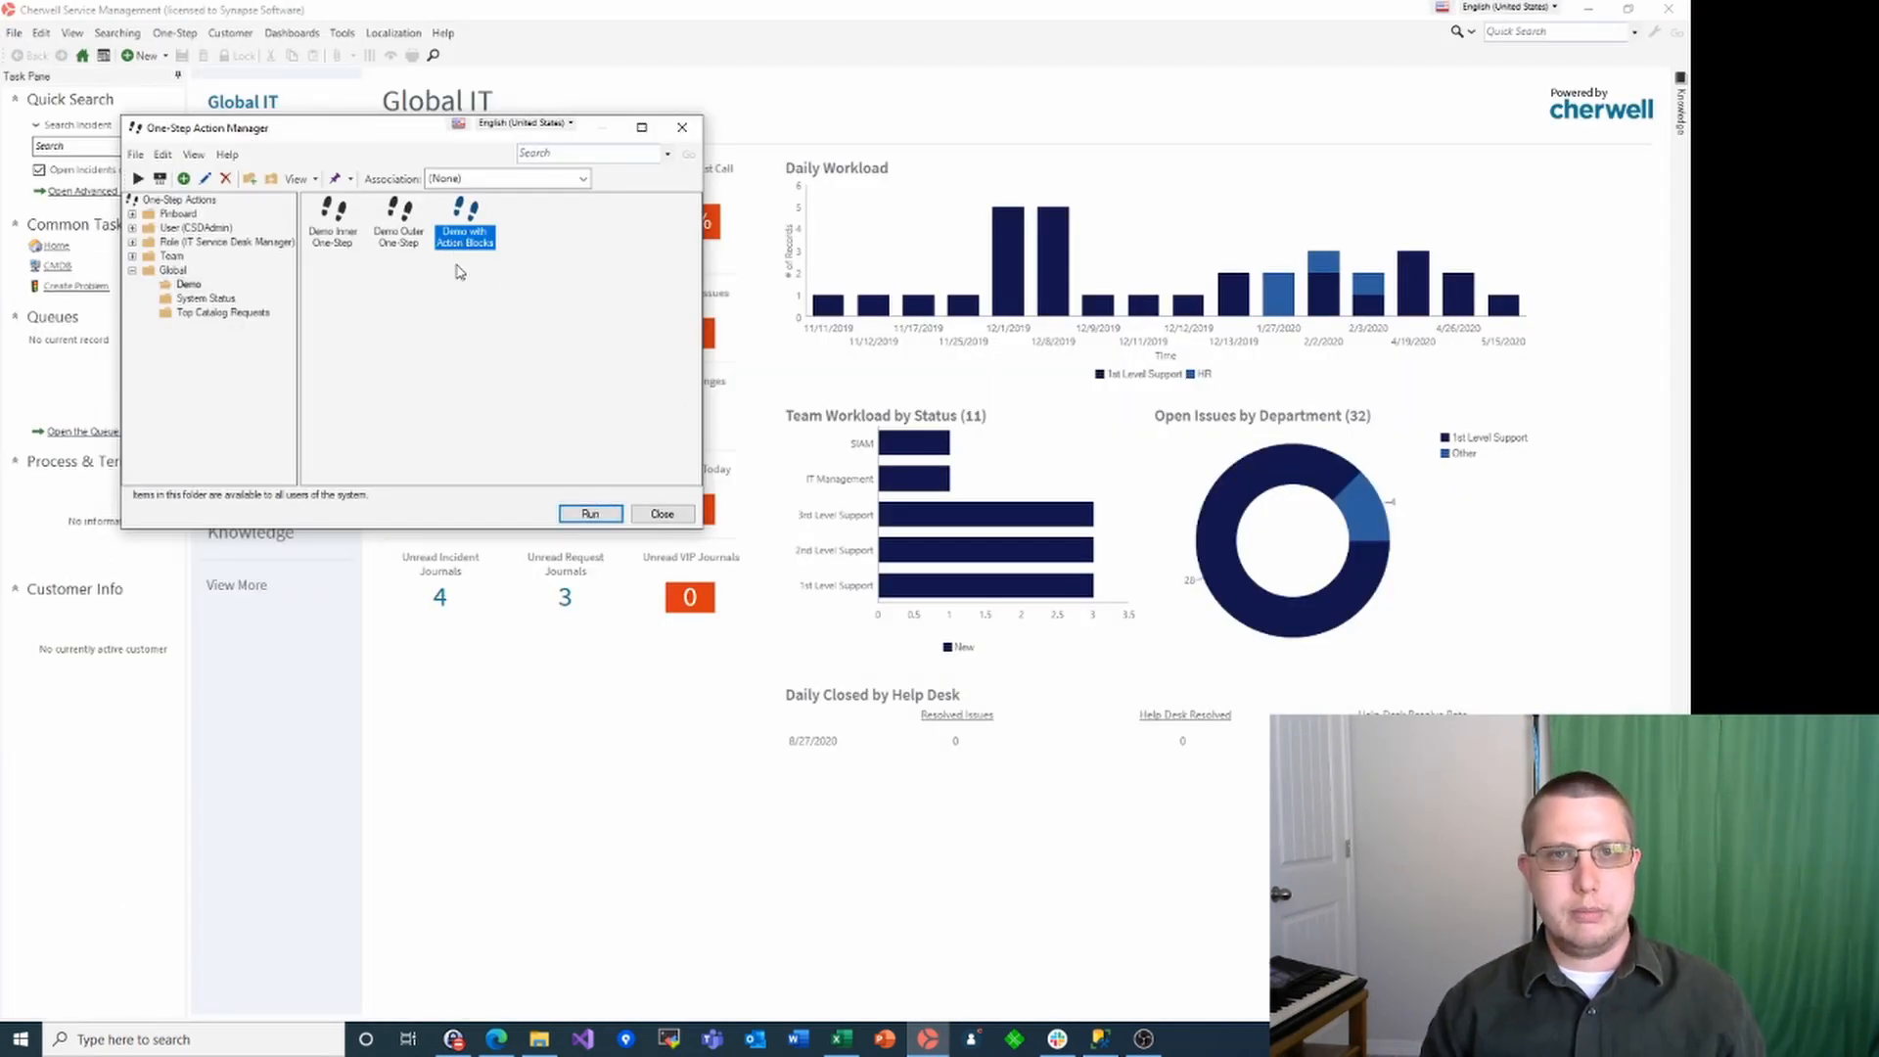
Run the "Demo with Action Blocks" One-Step with "Hi there" as the Content value and dismiss the popup
click(590, 515)
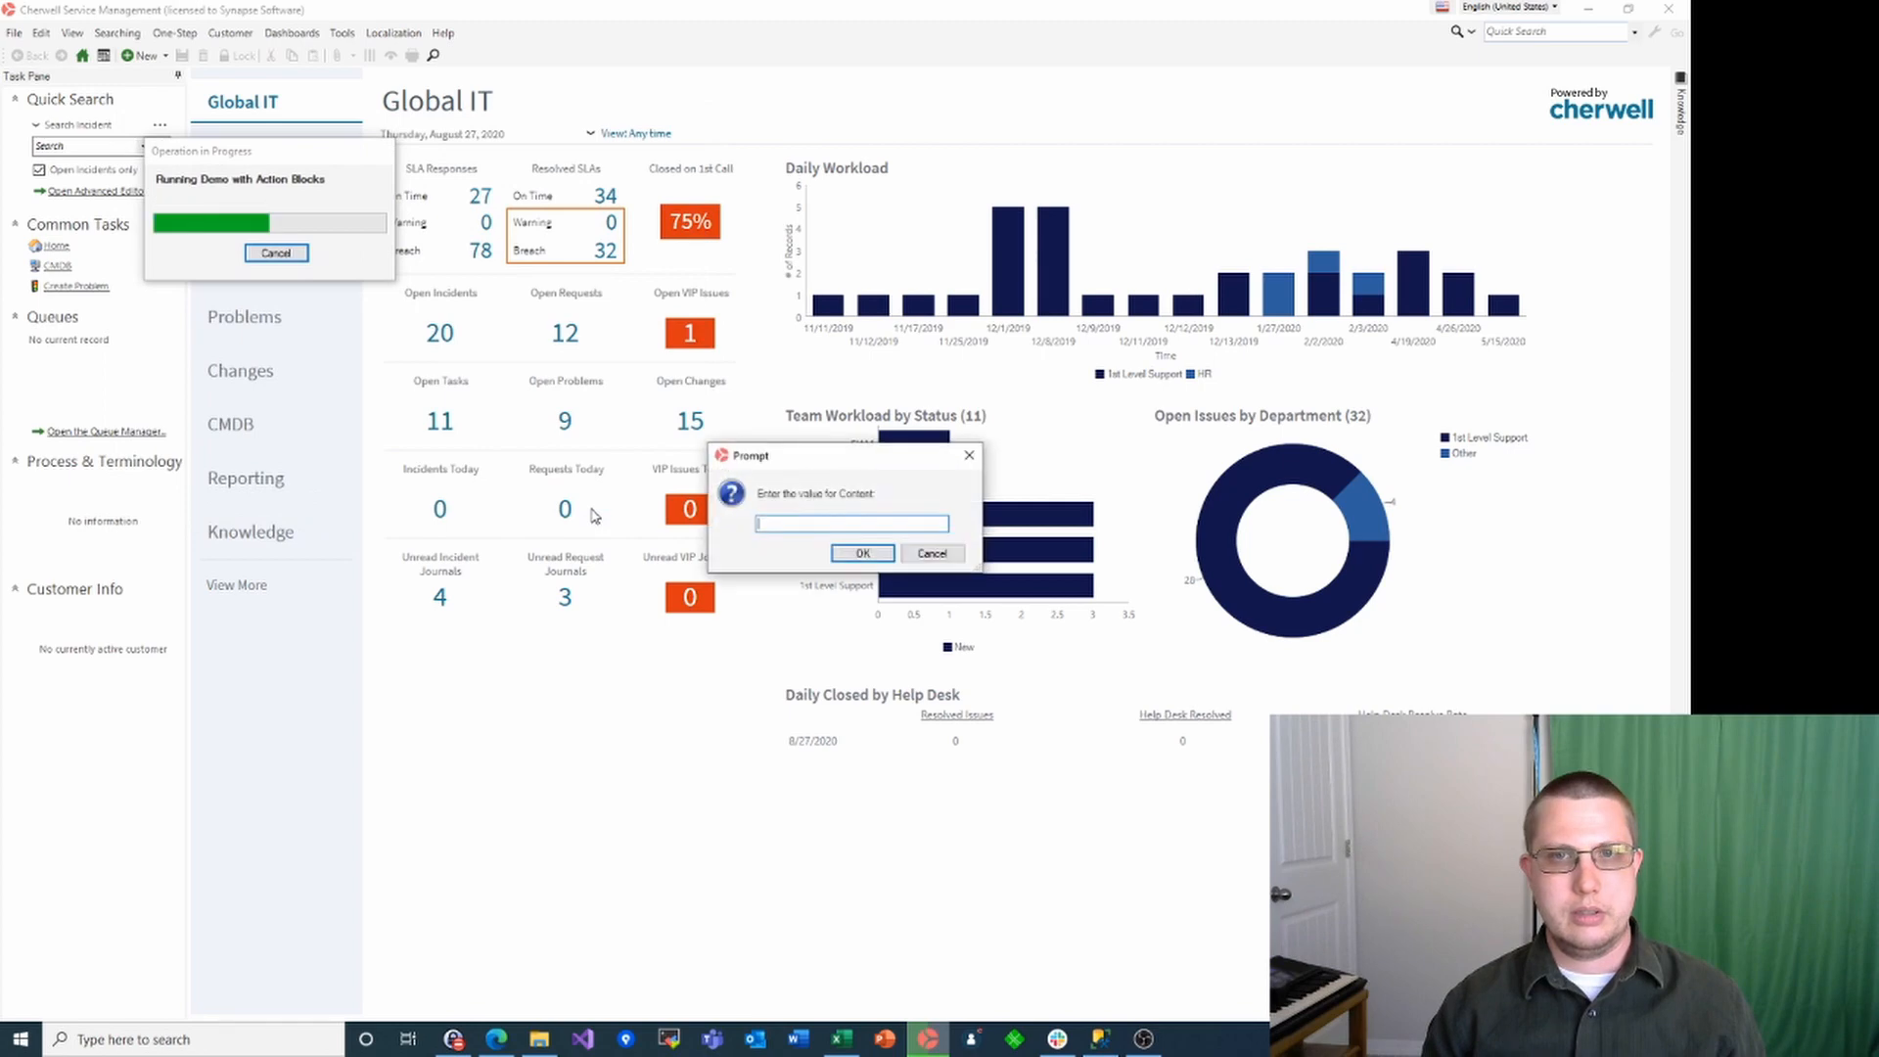
text(Hi )
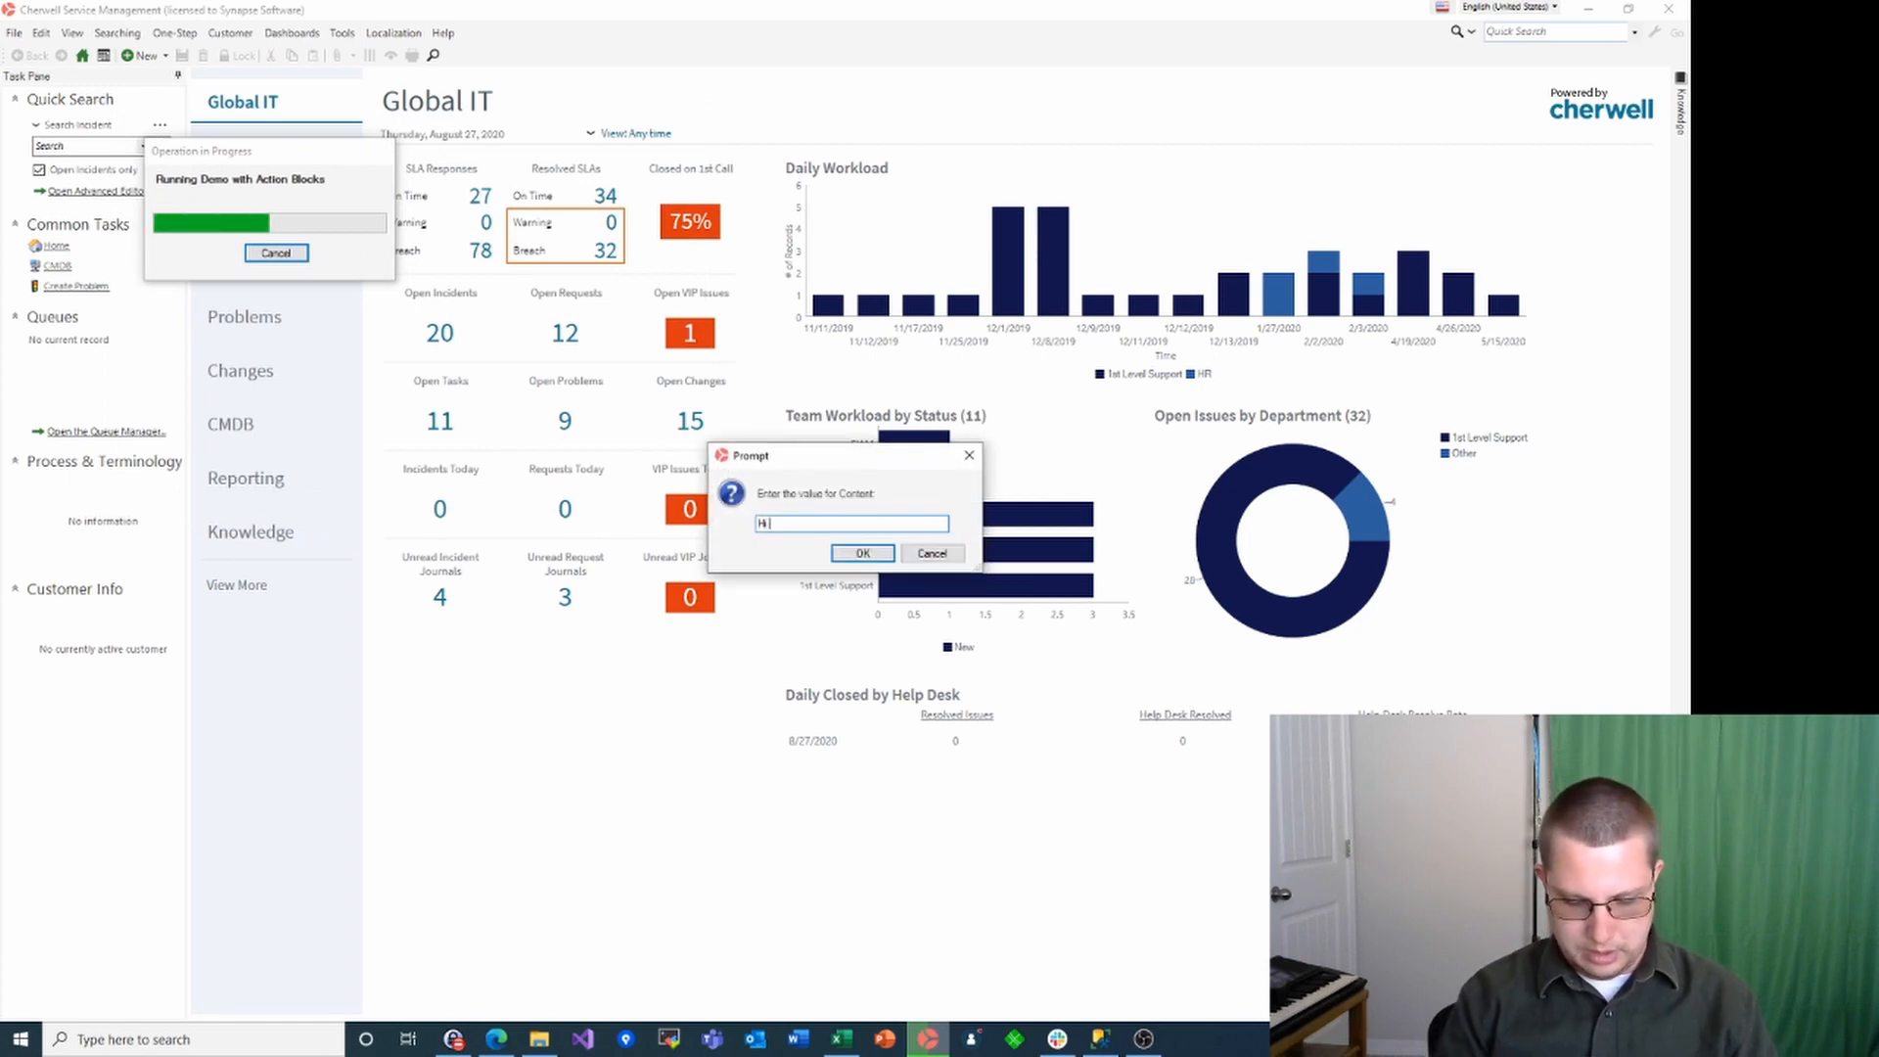
text(there)
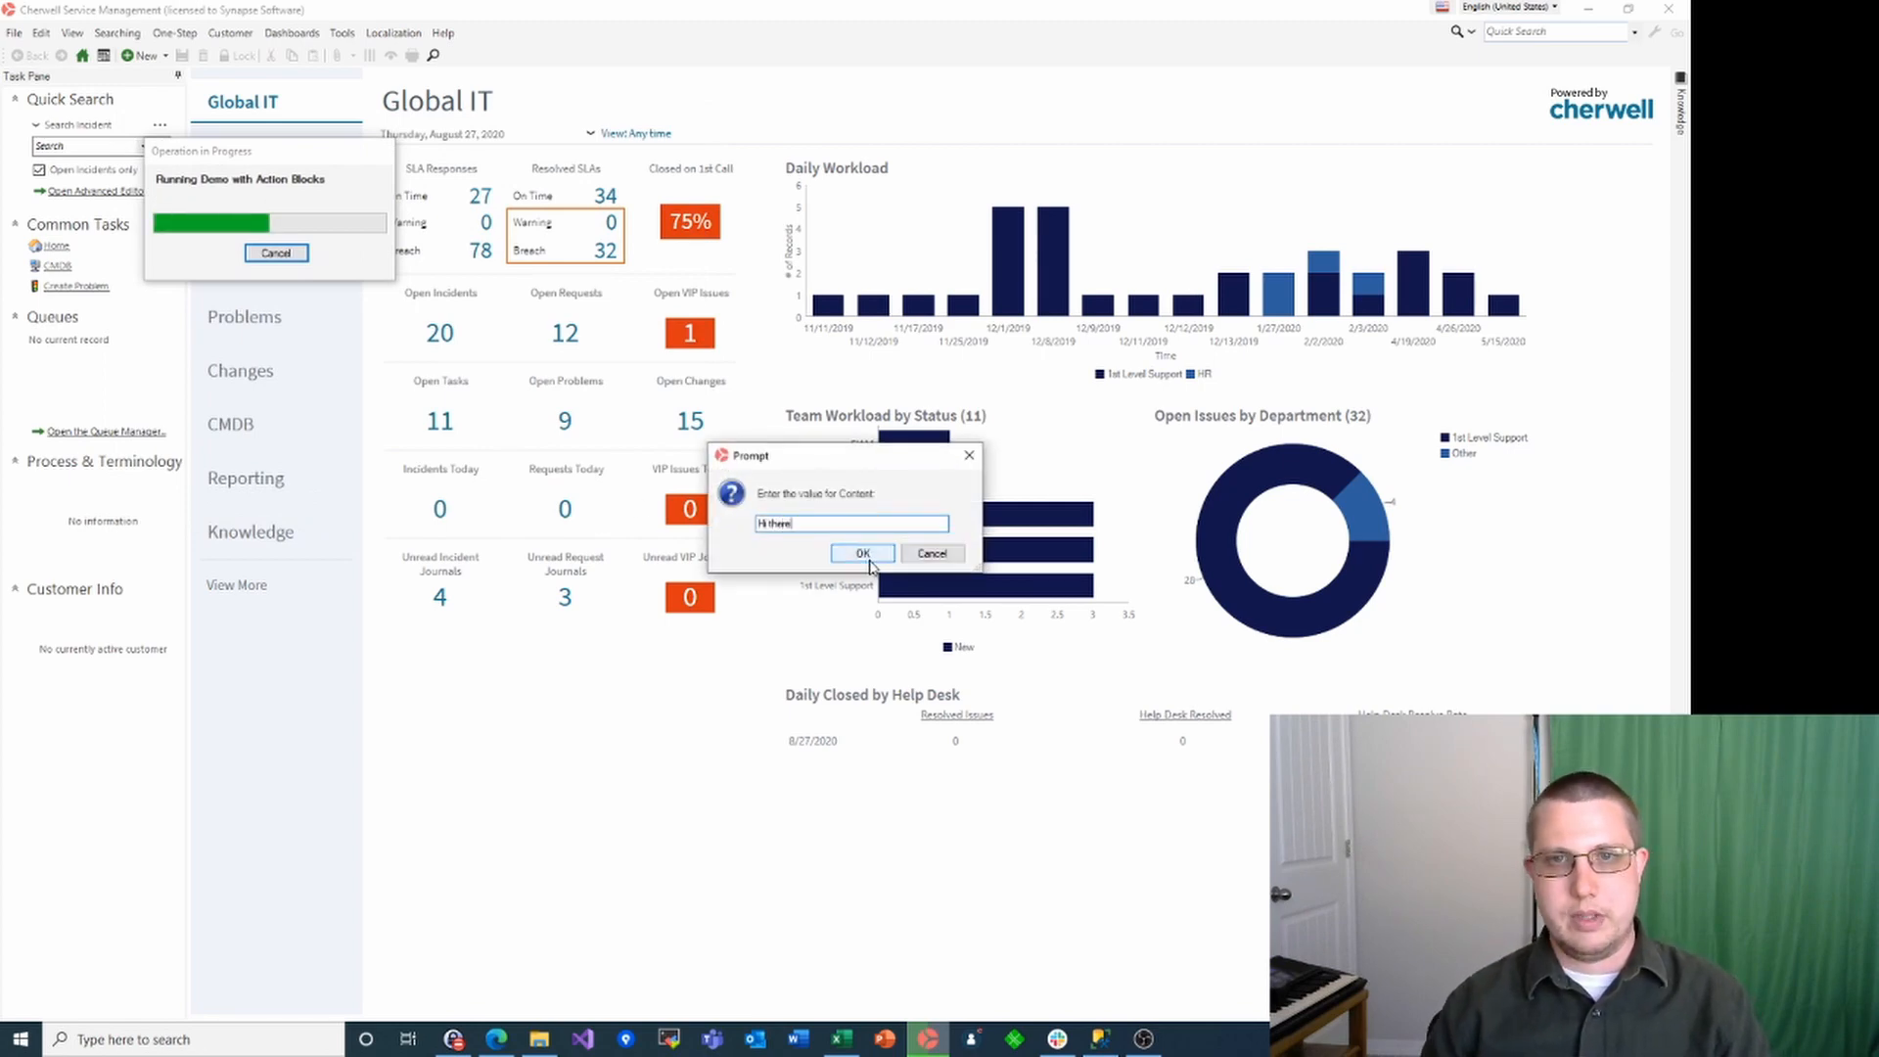
click(867, 557)
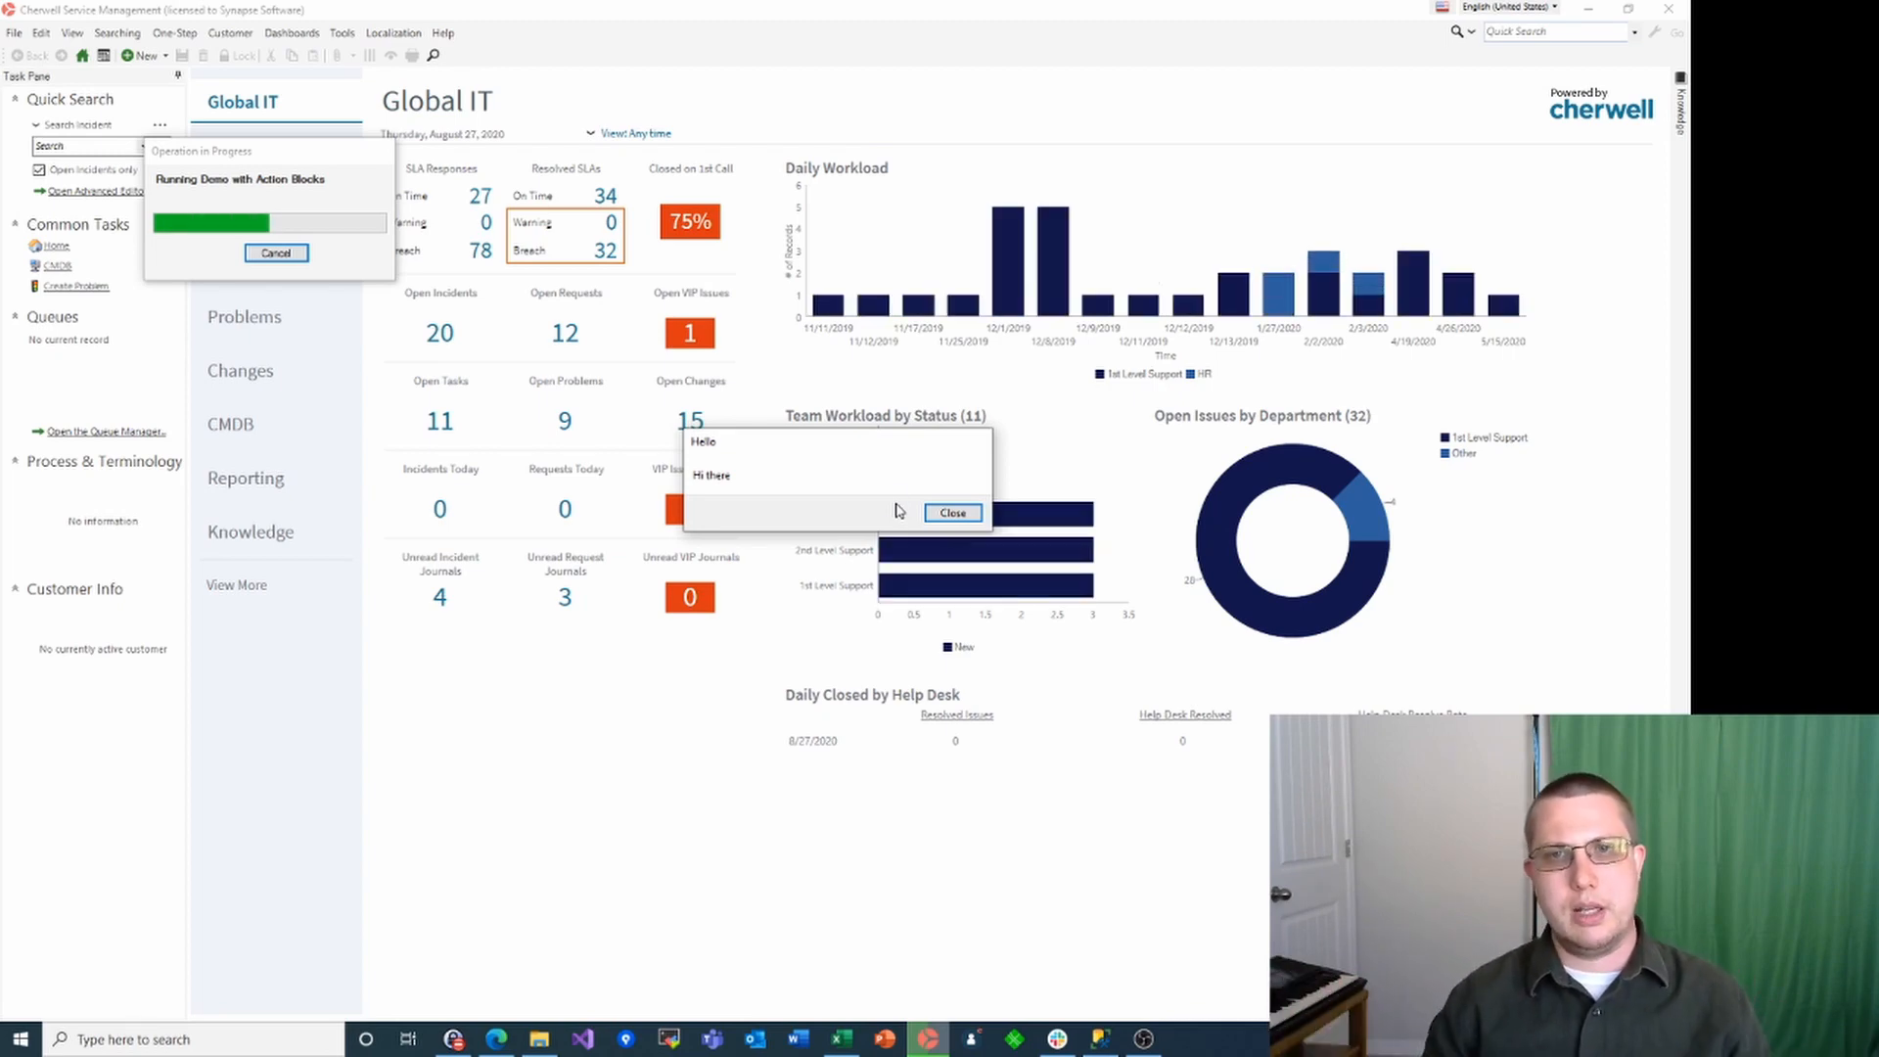
click(952, 513)
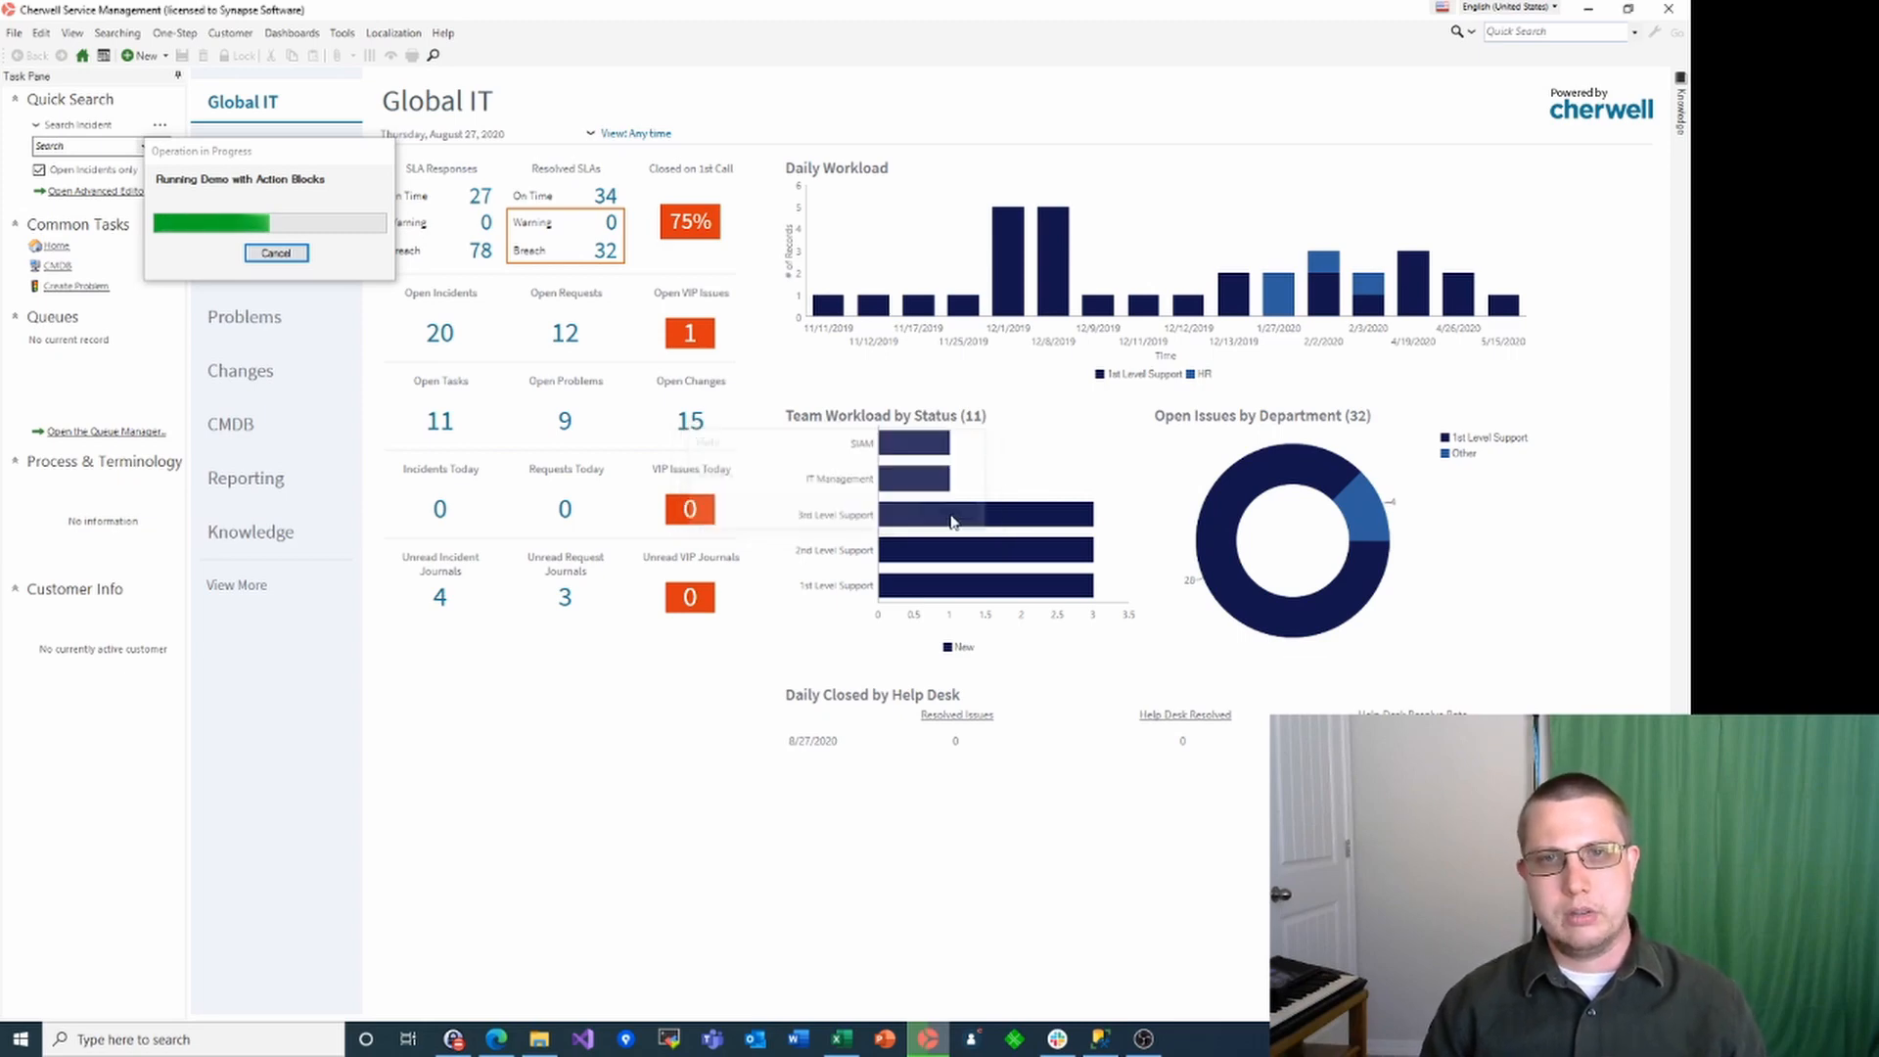